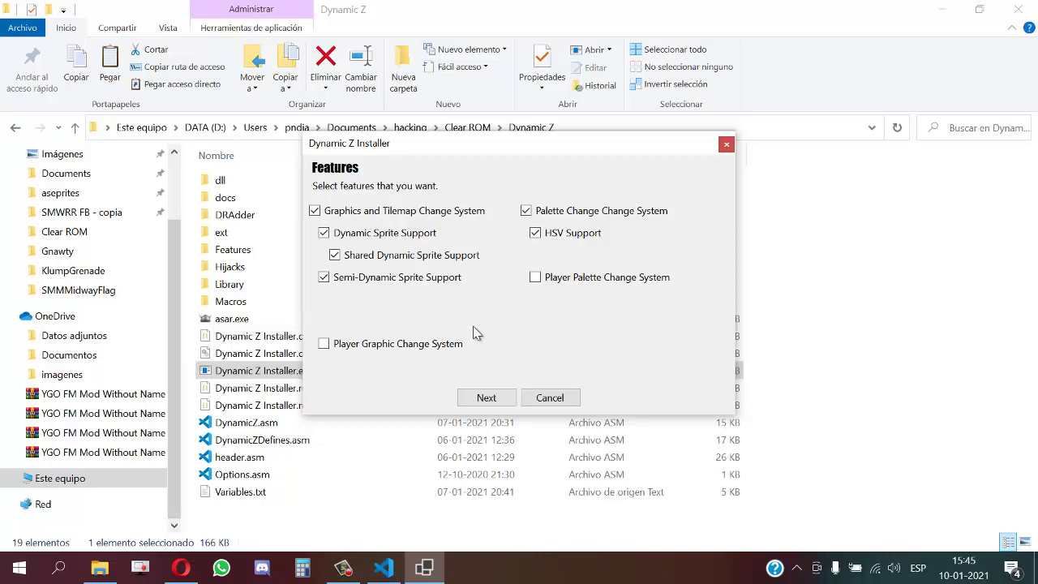
Step: Accept the sprite, palette and HSV feature selection and continue to the Paths page
left_click(487, 398)
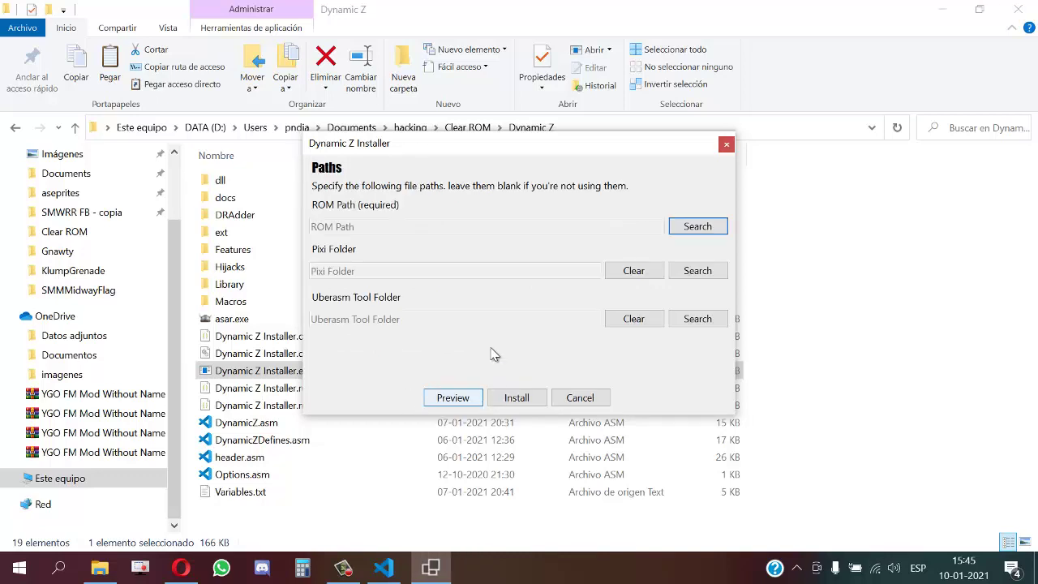
Step: Set the ROM to Clear ROM\test.smc and the Pixi folder to Clear ROM\pixi
left_click(712, 230)
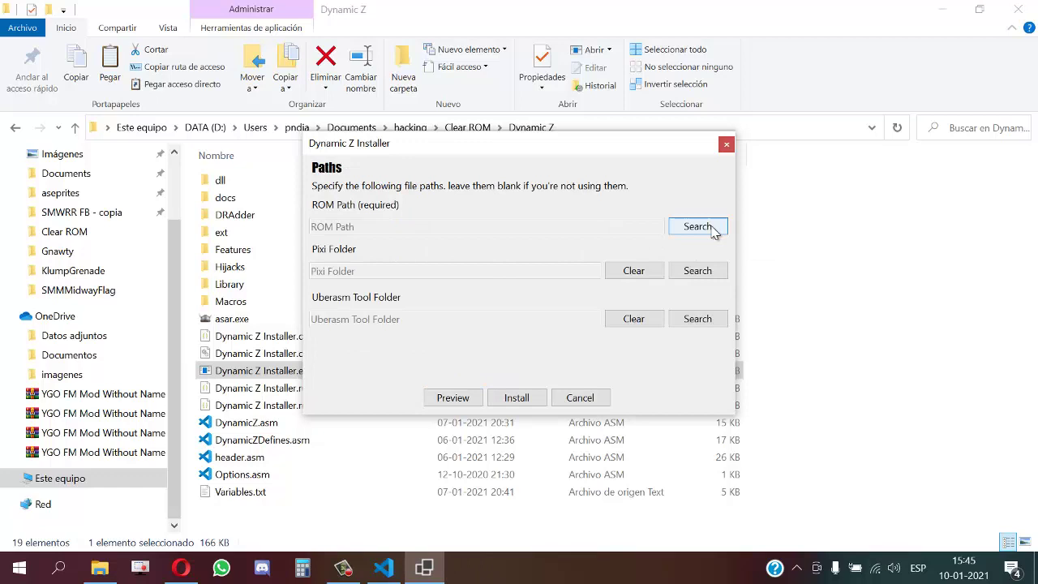
double_click(531, 369)
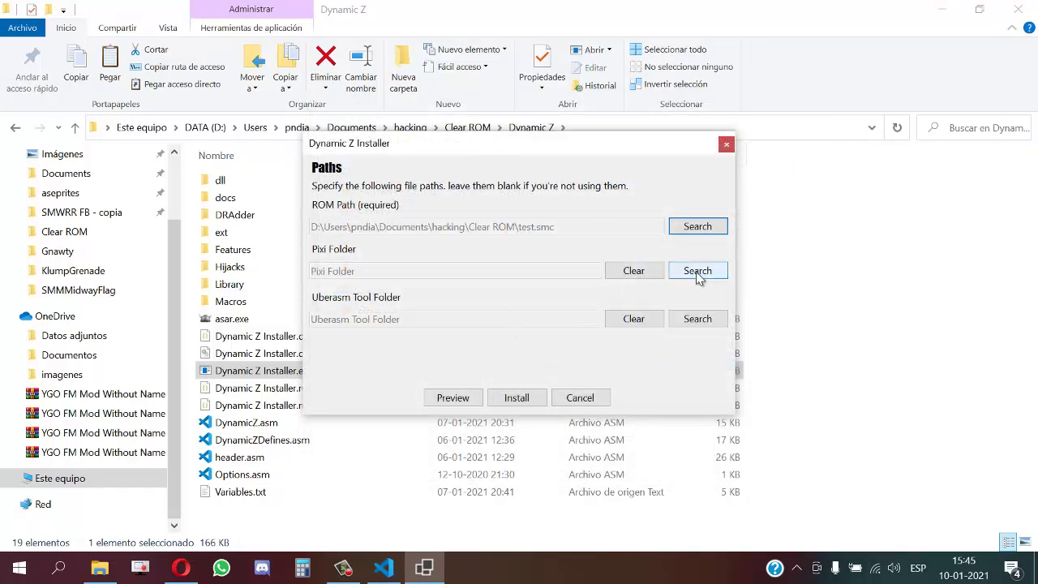
left_click(697, 274)
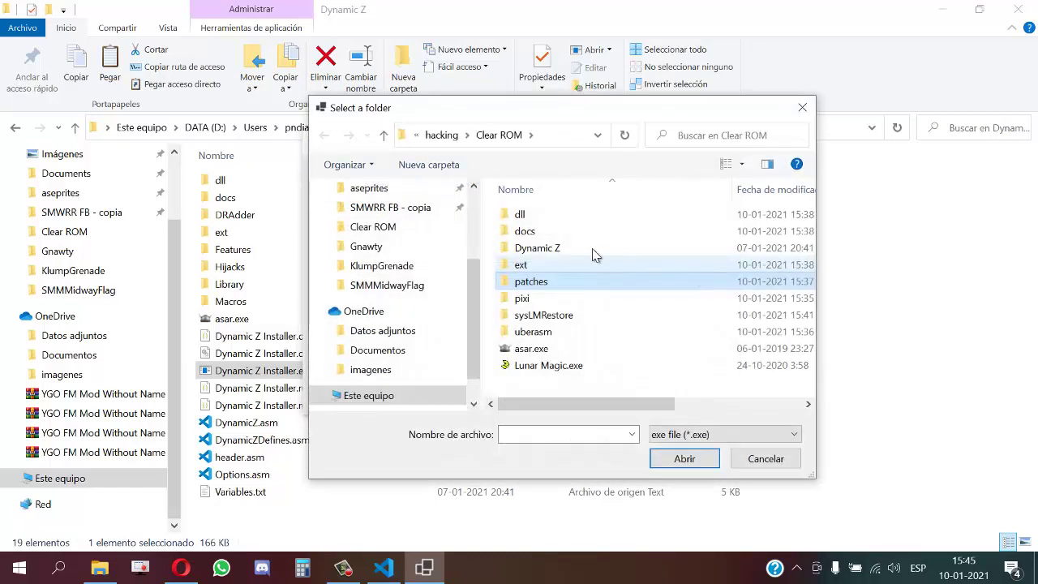
double_click(523, 299)
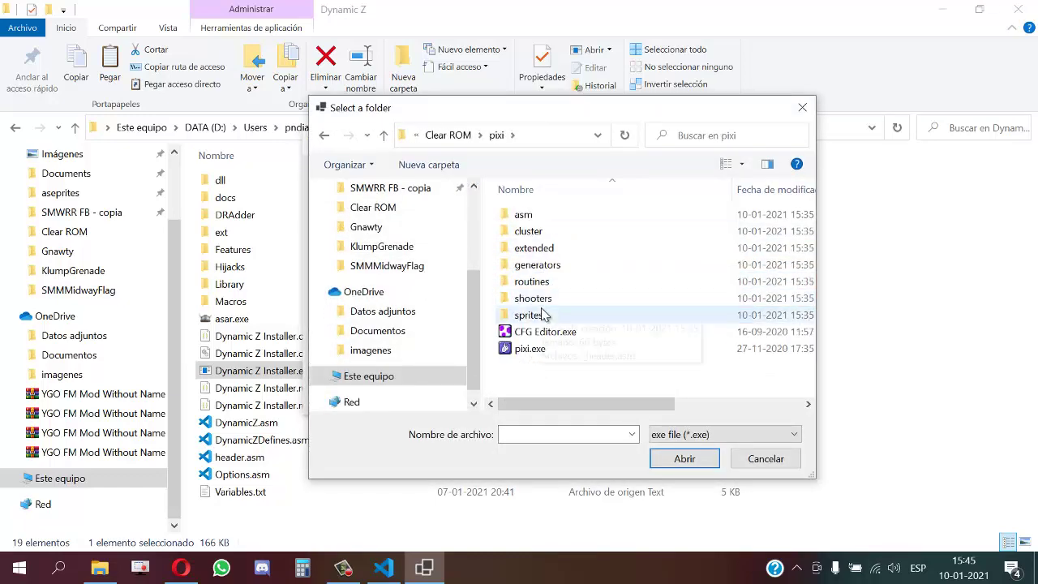
double_click(529, 348)
Step: Set the Uberasm Tool folder to Clear ROM\uberasm and start the installation
left_click(704, 319)
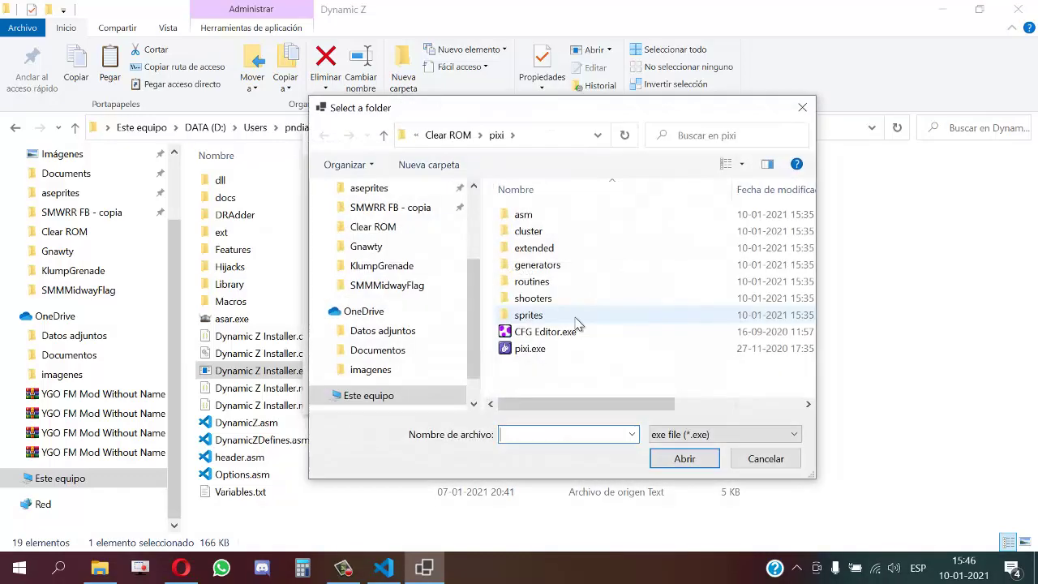
left_click(448, 134)
double_click(527, 333)
double_click(533, 352)
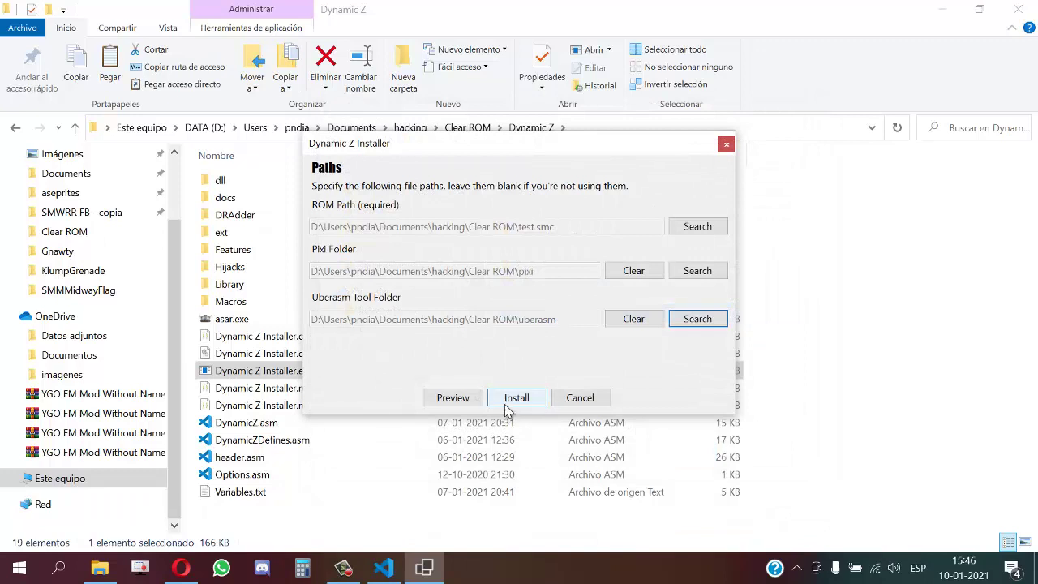
left_click(516, 398)
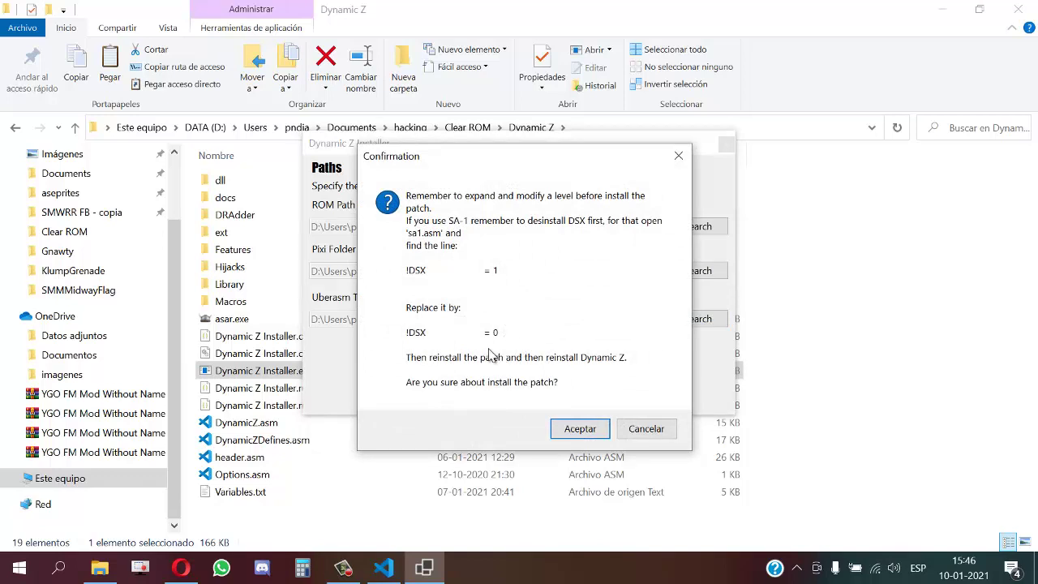
Step: Confirm the install and acknowledge the Pixi, Uberasm Tool, DRAdder and ROM completion notices
left_click(571, 430)
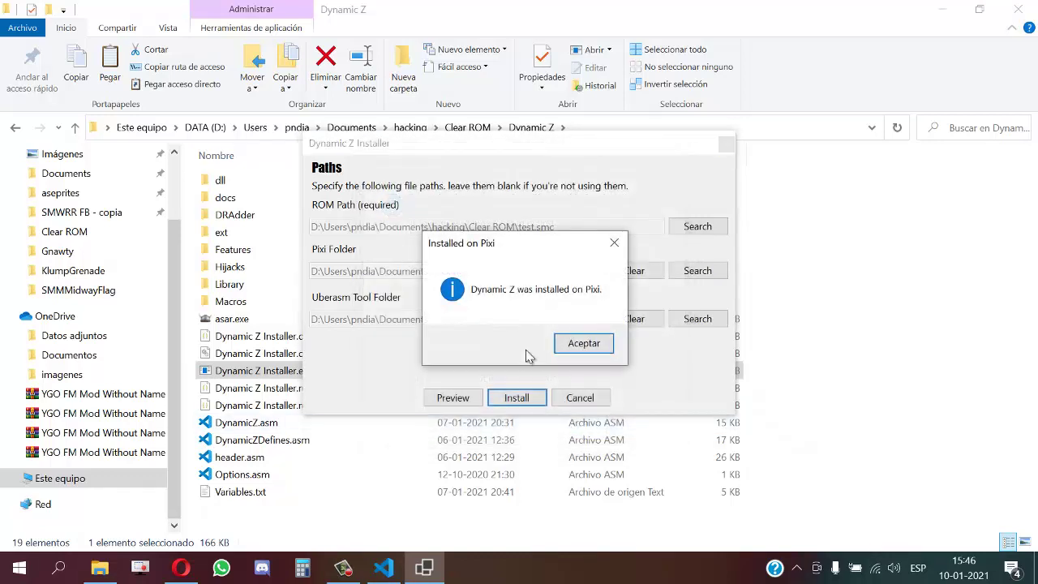
left_click(581, 346)
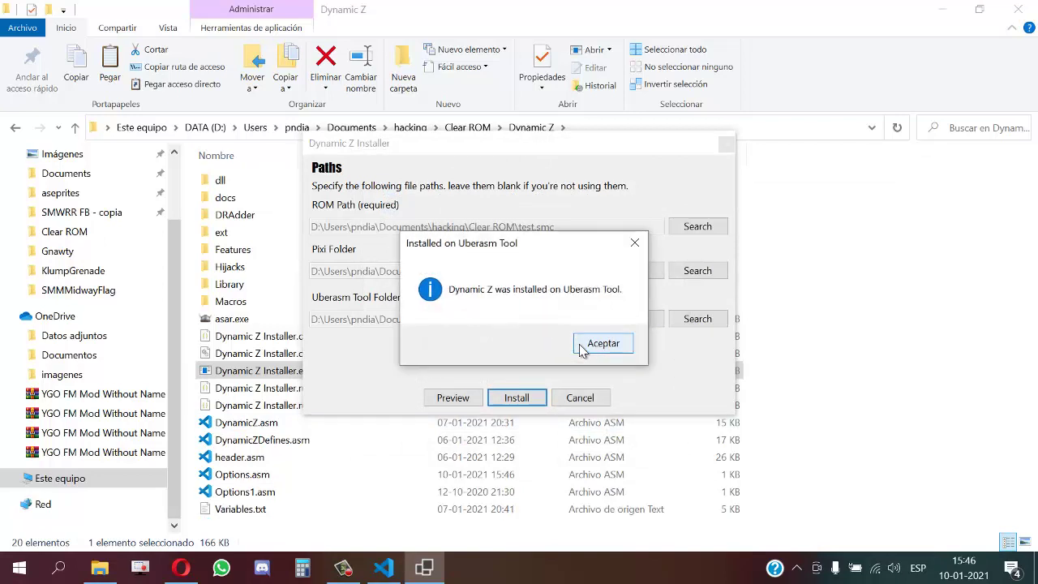
left_click(582, 347)
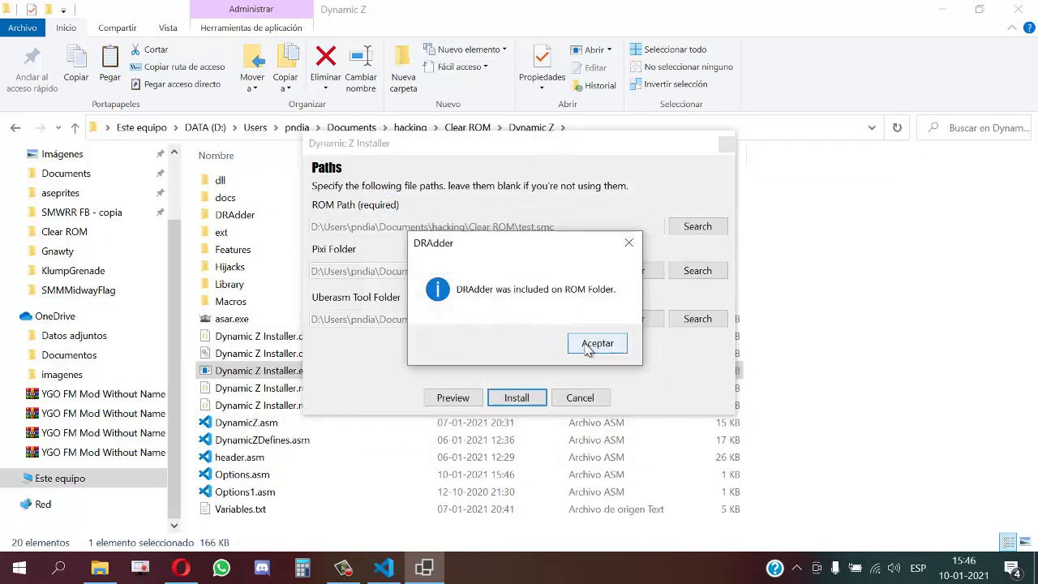
left_click(592, 347)
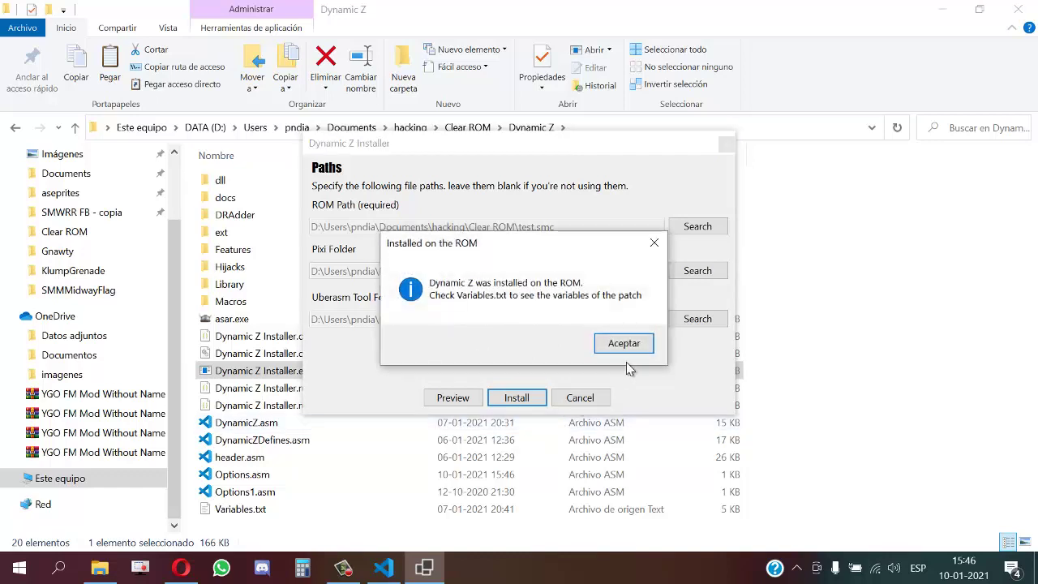
left_click(624, 344)
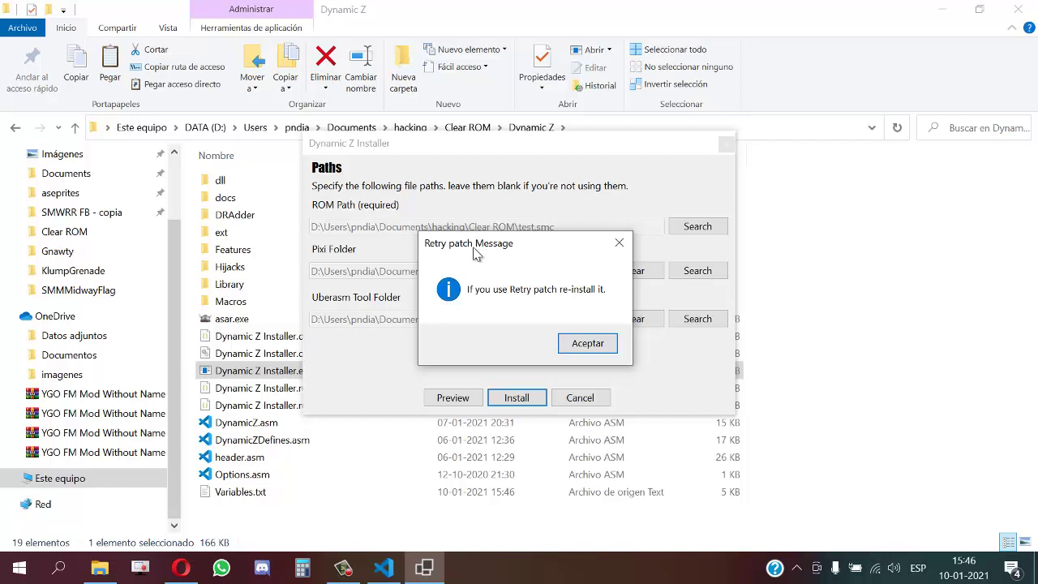
Step: Dismiss the Retry reminder and run test.smc from the Clear ROM folder in bsnes-plus
left_click(587, 343)
left_click(464, 134)
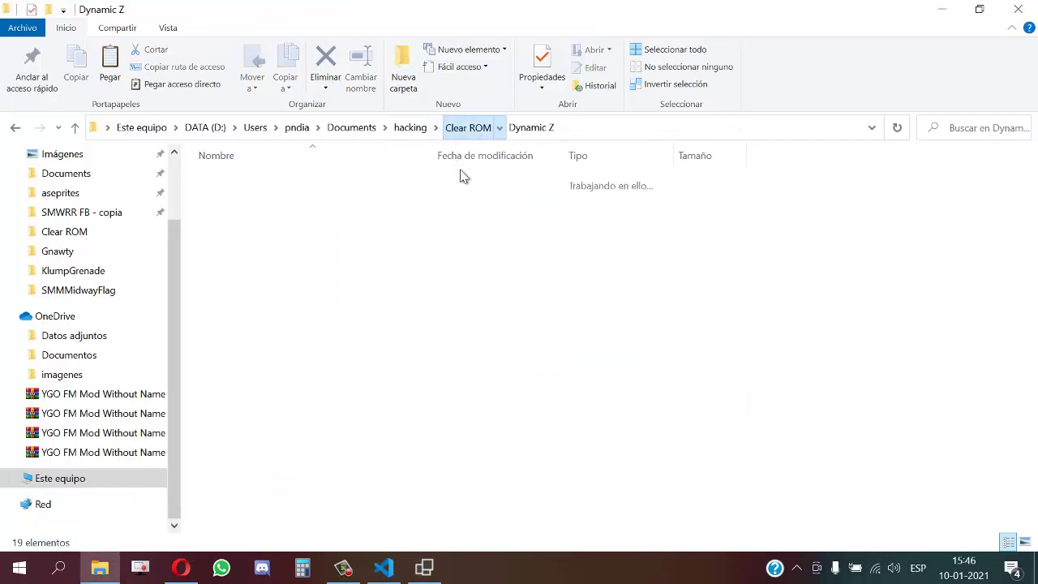
scroll(324, 365, "down", 4)
left_click(252, 472)
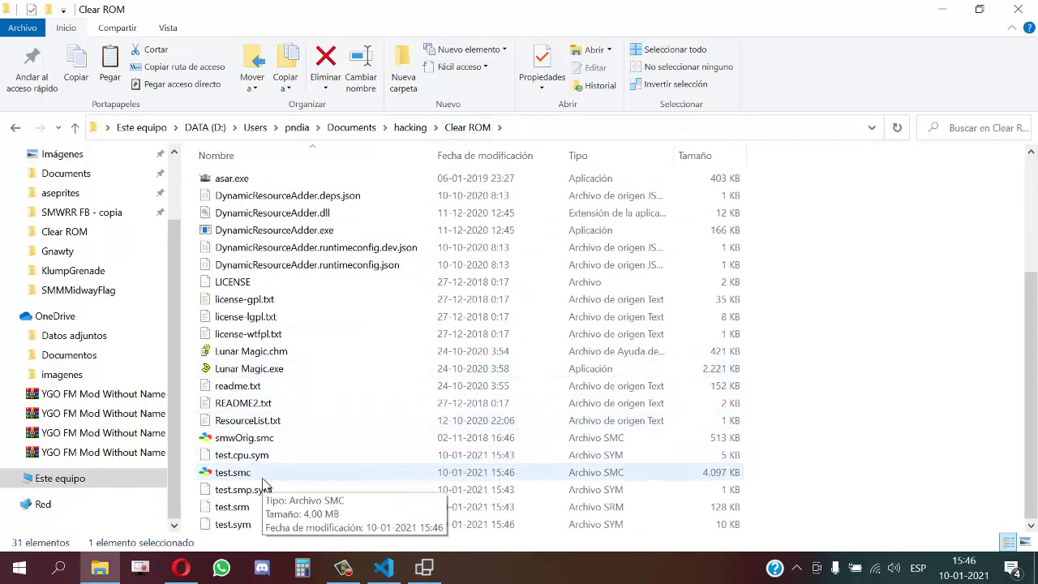
double_click(253, 474)
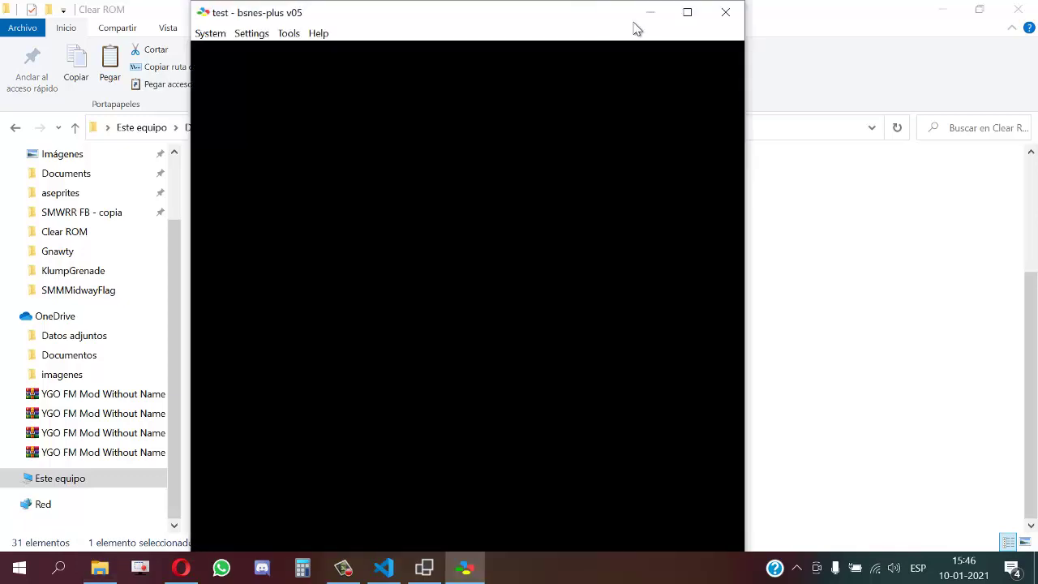
Step: Maximize bsnes-plus on the Super Mario World title screen, then close the emulator
left_click(694, 15)
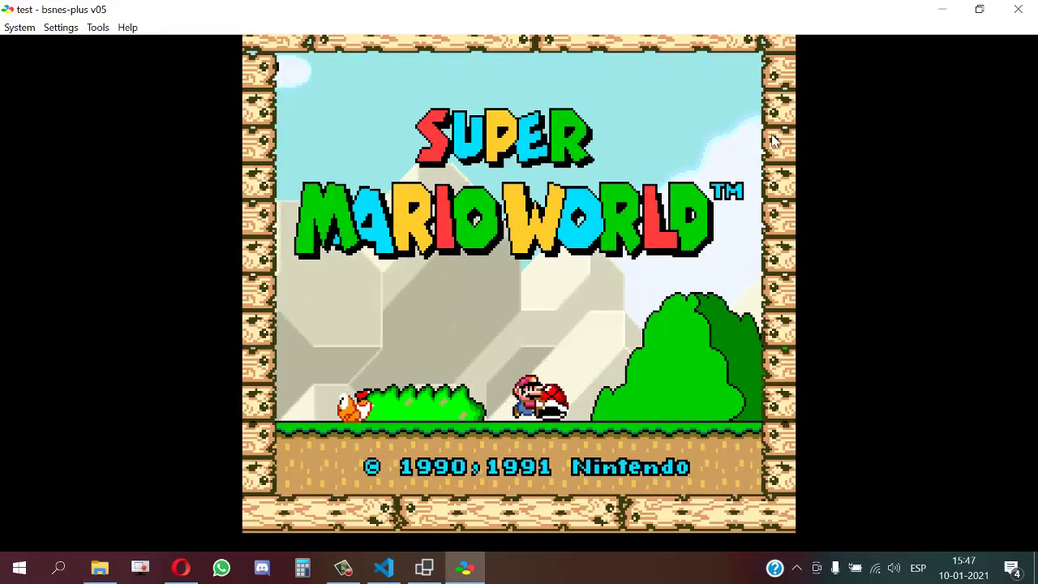
left_click(1017, 9)
left_click(949, 301)
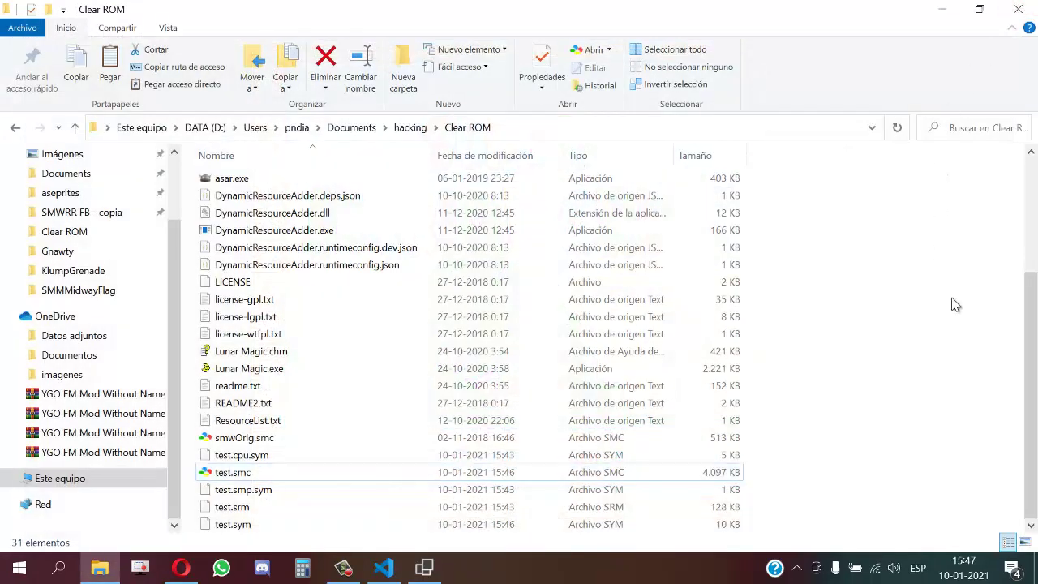
scroll(406, 316, "up", 4)
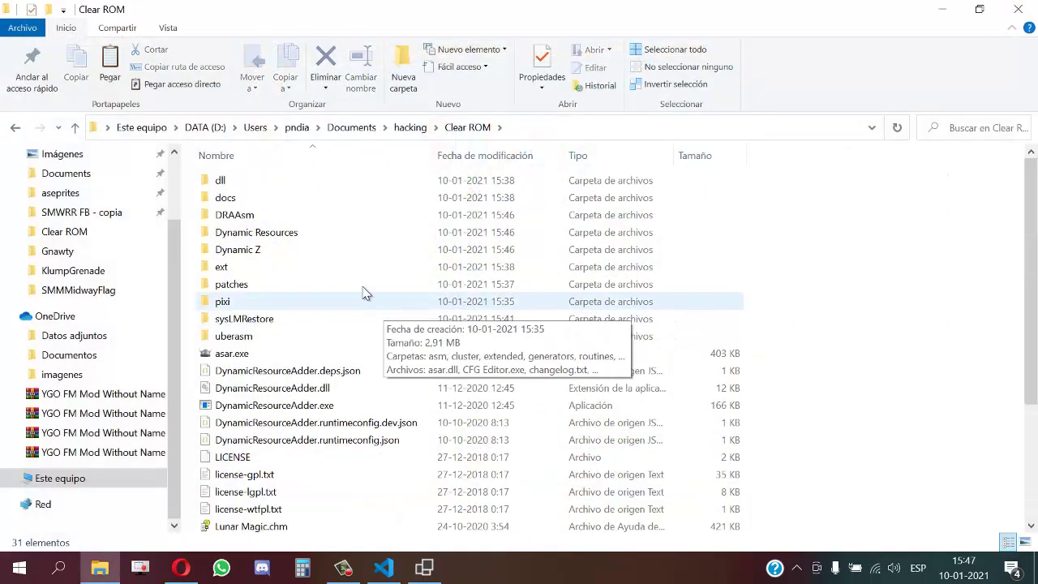
Step: Open Dynamic Z's Variables.txt in VS Code and scroll through its RAM variable addresses
double_click(268, 251)
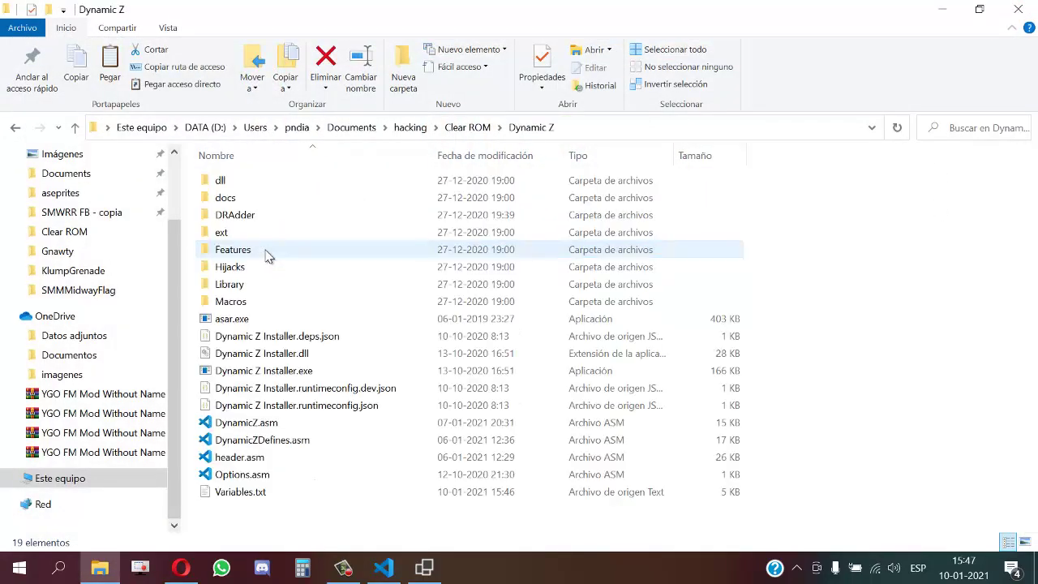
double_click(242, 496)
left_click(413, 312)
scroll(413, 315, "down", 20)
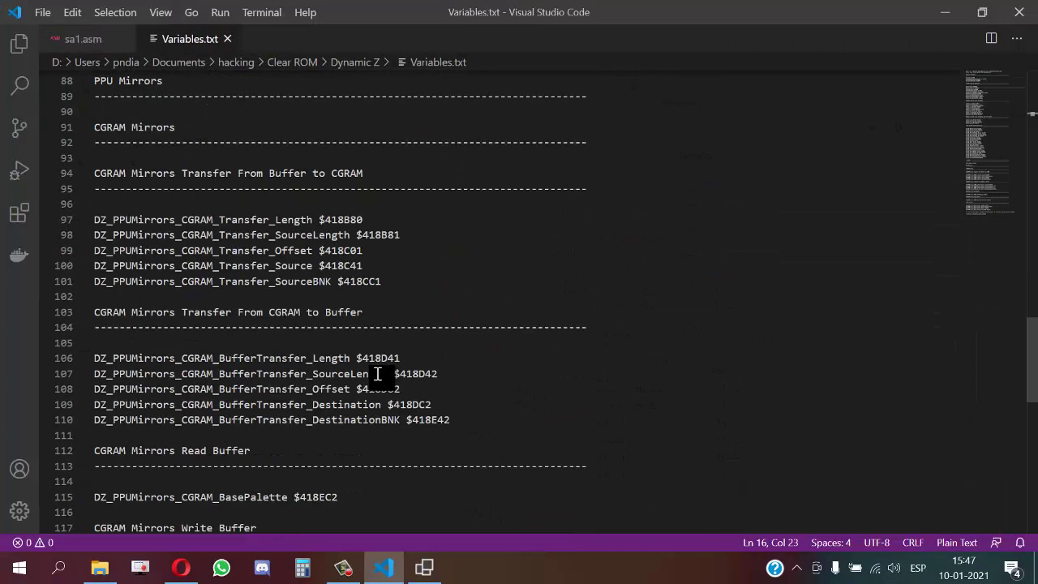
scroll(376, 376, "down", 10)
scroll(452, 270, "up", 20)
scroll(433, 315, "up", 14)
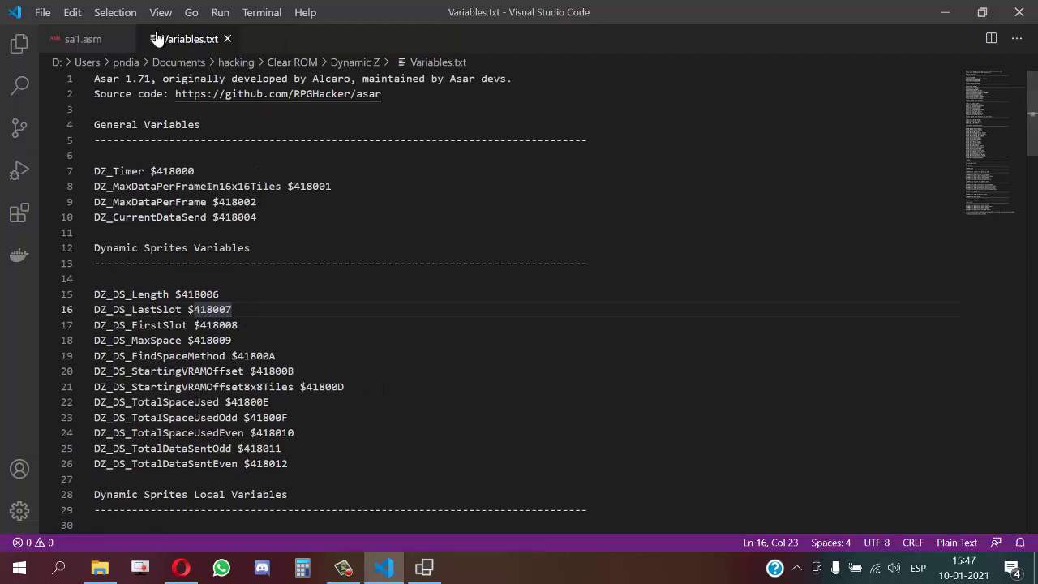
Step: Close Variables.txt and the editor, then browse into Clear ROM\pixi\asm
left_click(227, 39)
left_click(945, 12)
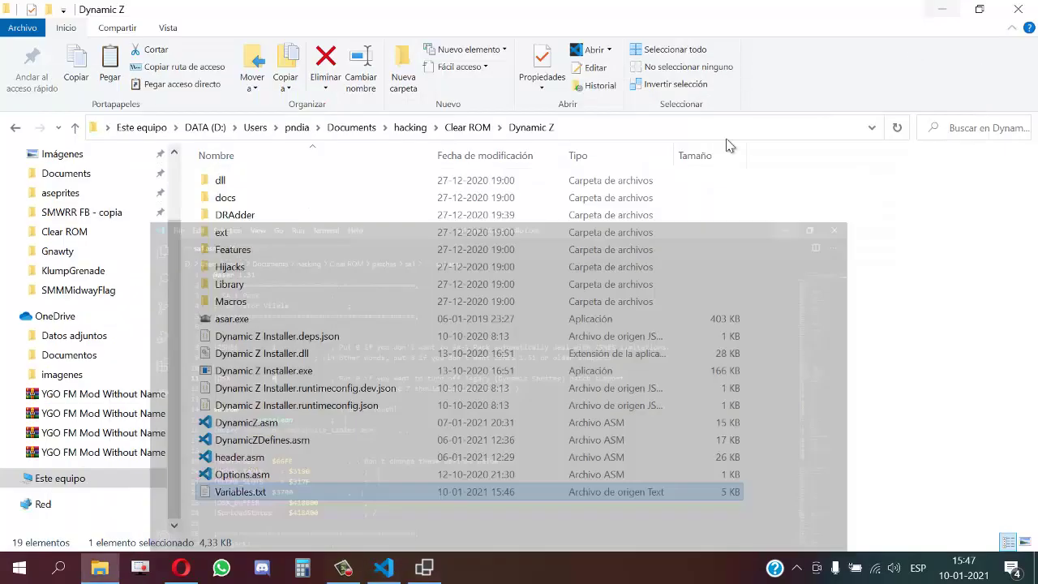
left_click(459, 128)
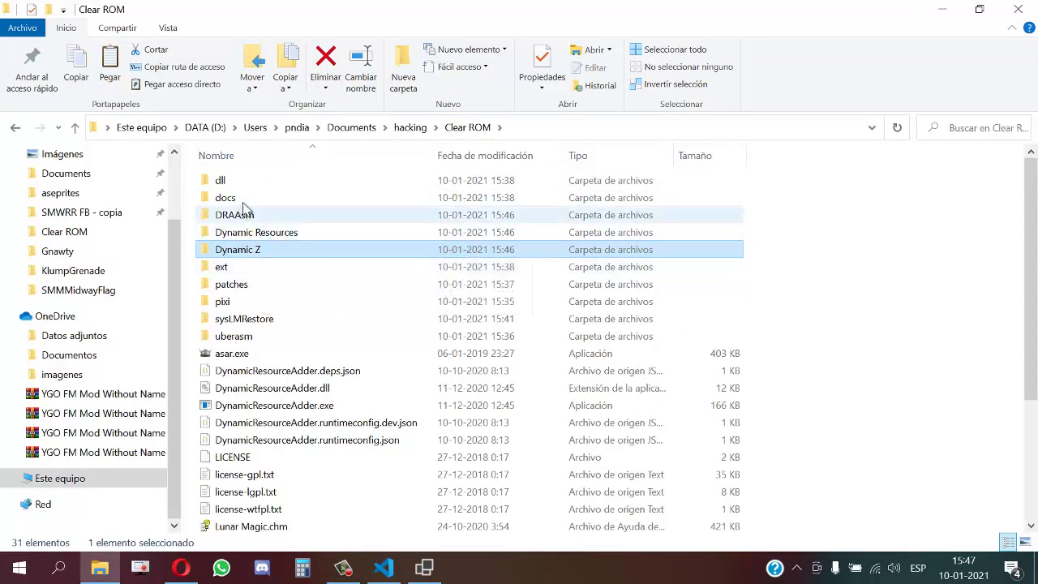
double_click(242, 301)
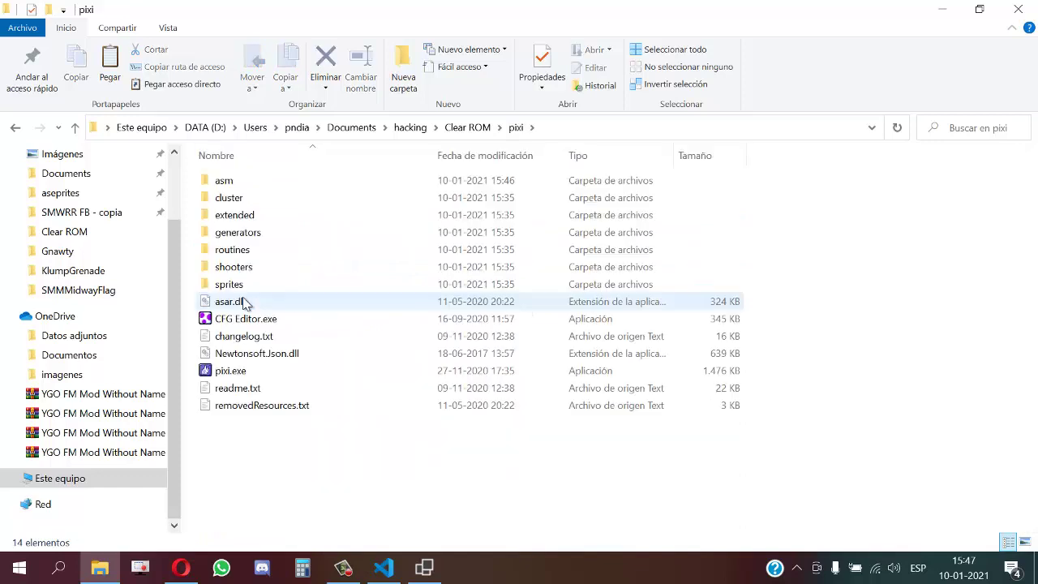
double_click(232, 182)
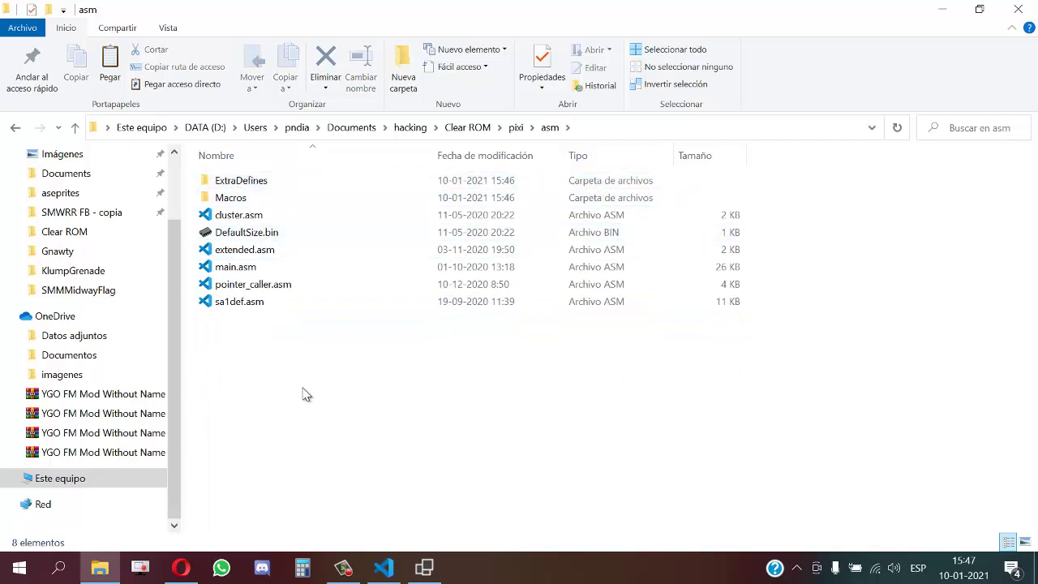
Step: Check pixi's asm Macros and ExtraDefines folders, then return to Clear ROM
double_click(235, 199)
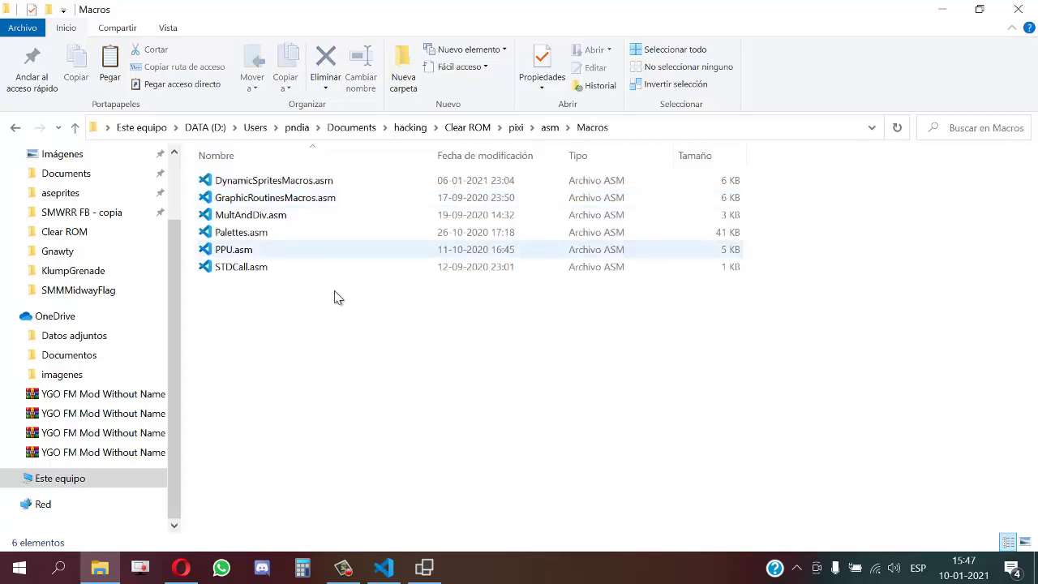
left_click(550, 128)
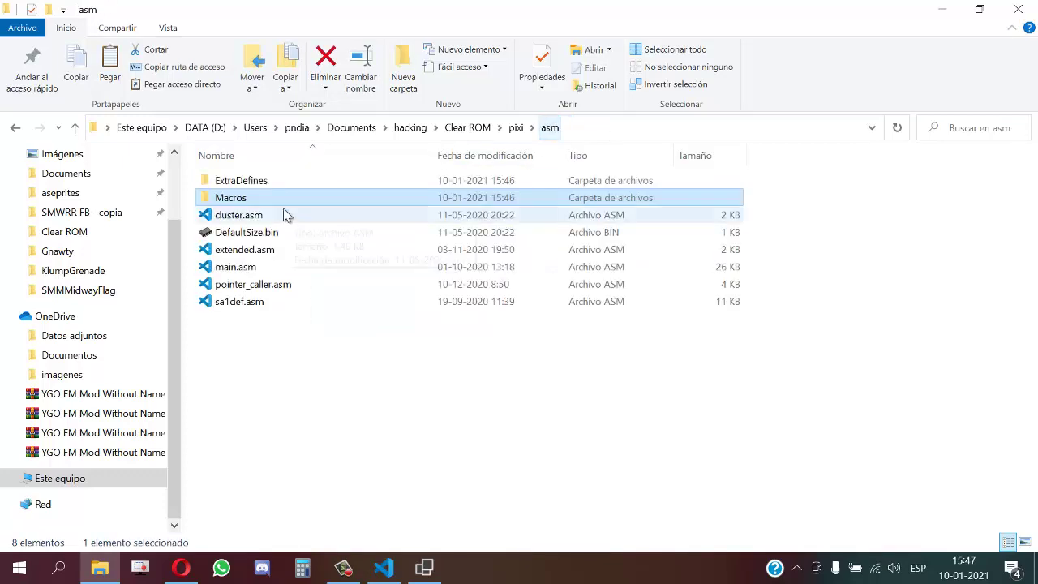
double_click(227, 183)
key("alt+Left")
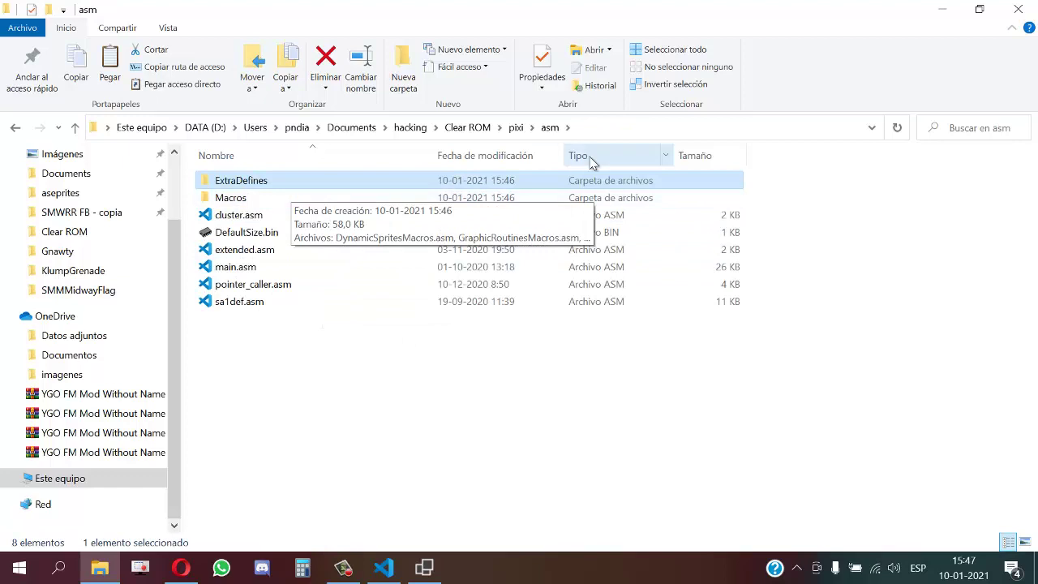
left_click(467, 127)
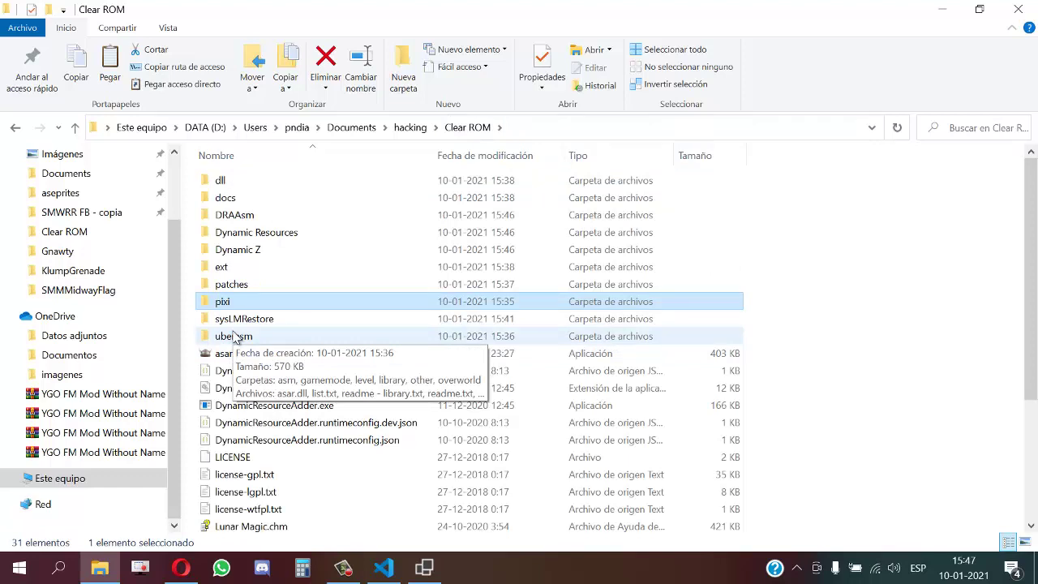
Step: Check uberasm's other folder, return to Clear ROM, and bring up the SMW Central browser
double_click(235, 336)
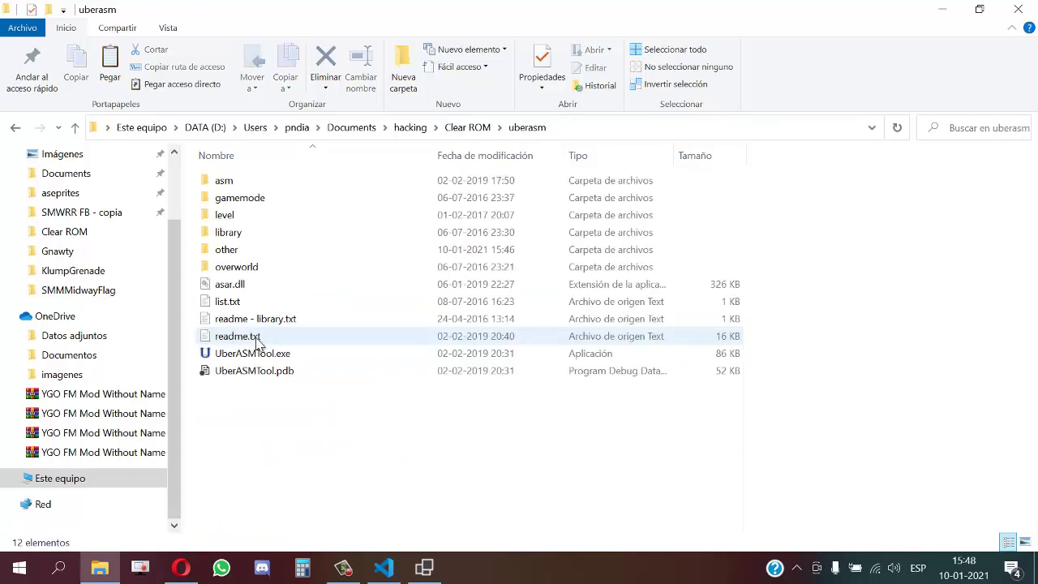
double_click(216, 256)
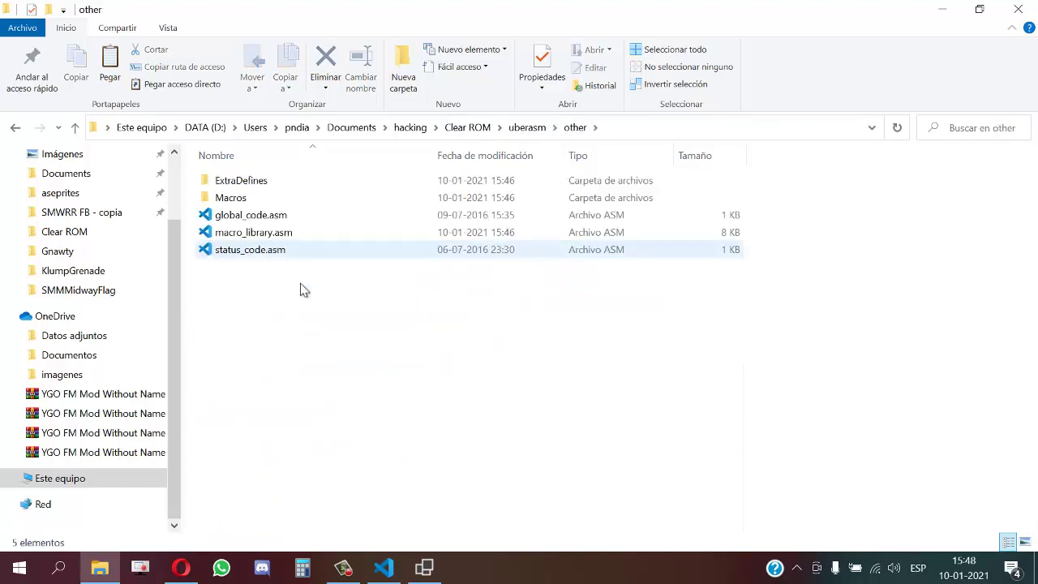
left_click(479, 129)
scroll(294, 435, "down", 5)
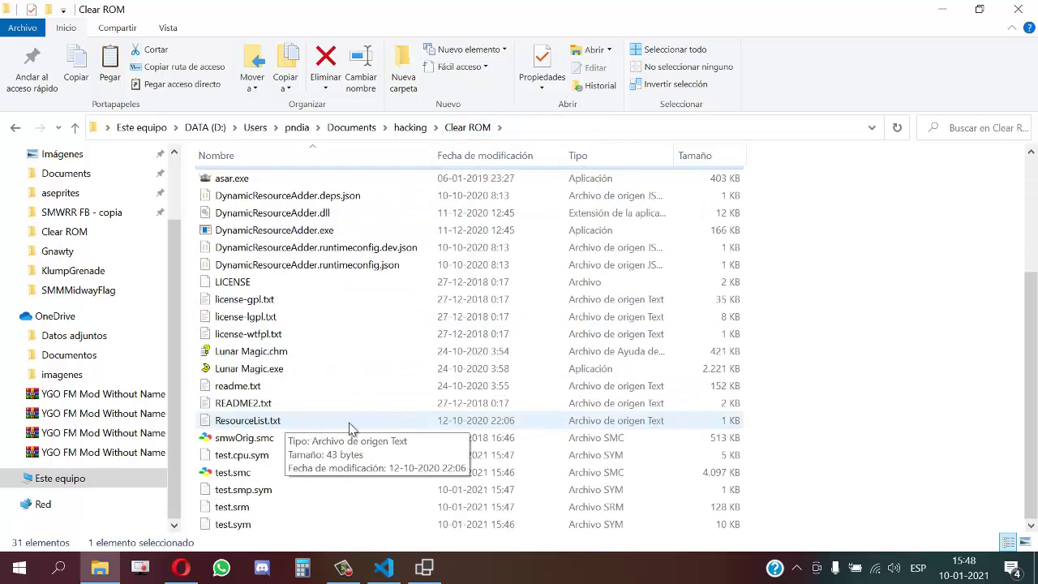
left_click(815, 389)
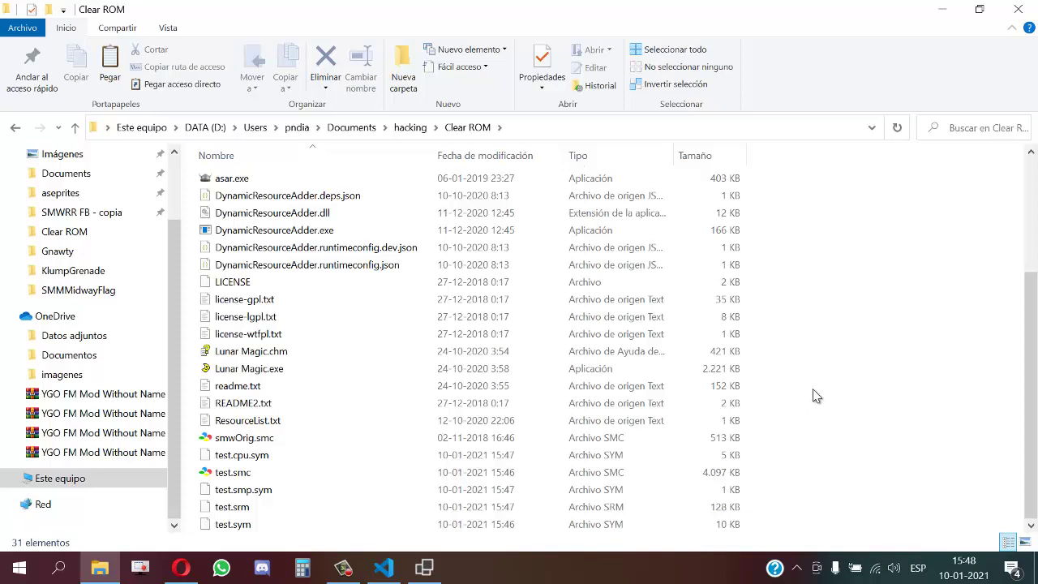
scroll(816, 395, "up", 4)
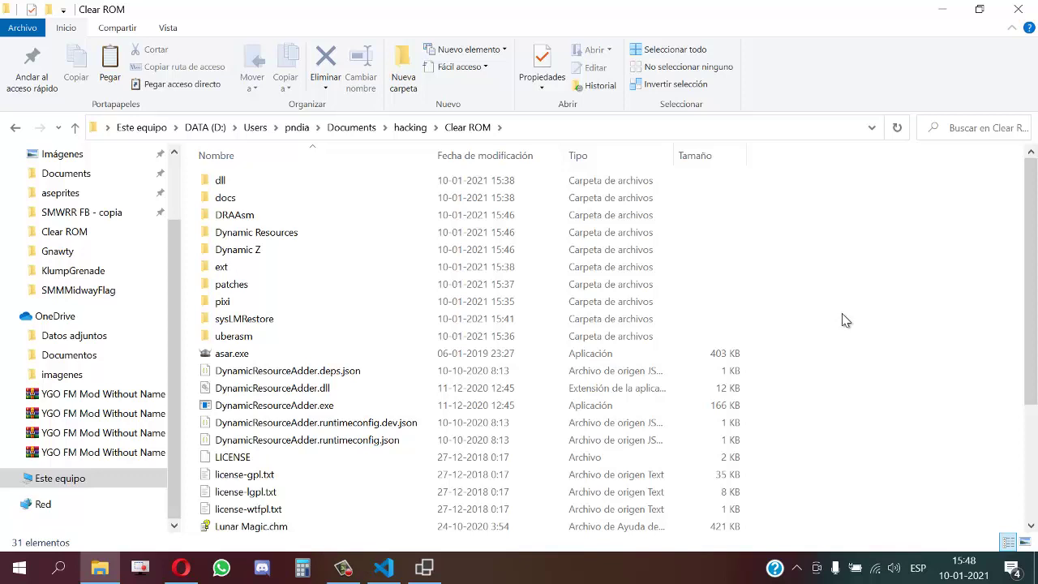
left_click(186, 570)
Step: Return to the Dynamic Z forum thread and download Dyzen for Dynamic Sprites Beta 1
scroll(274, 179, "up", 8)
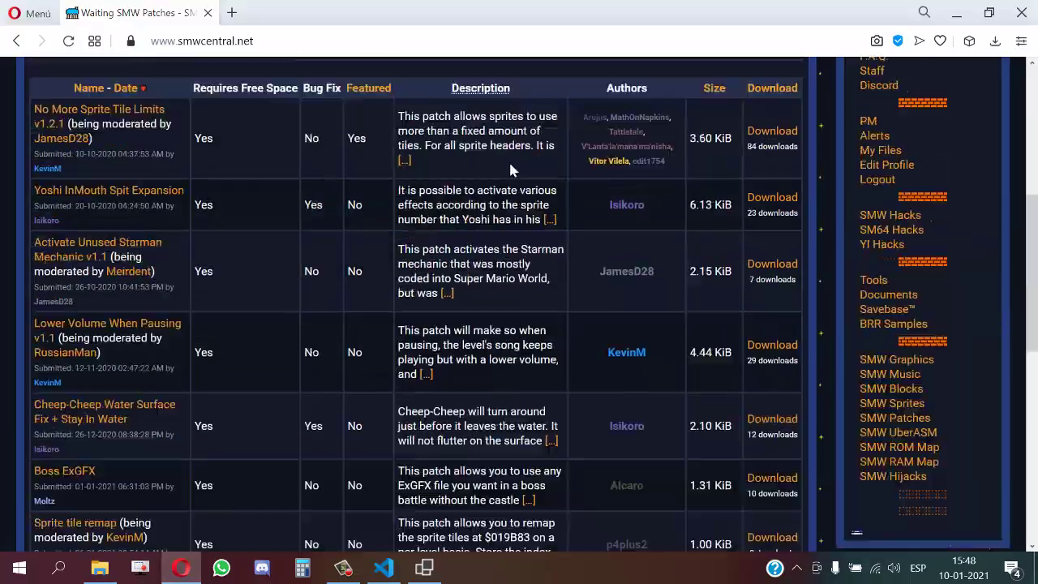
key("alt+Left")
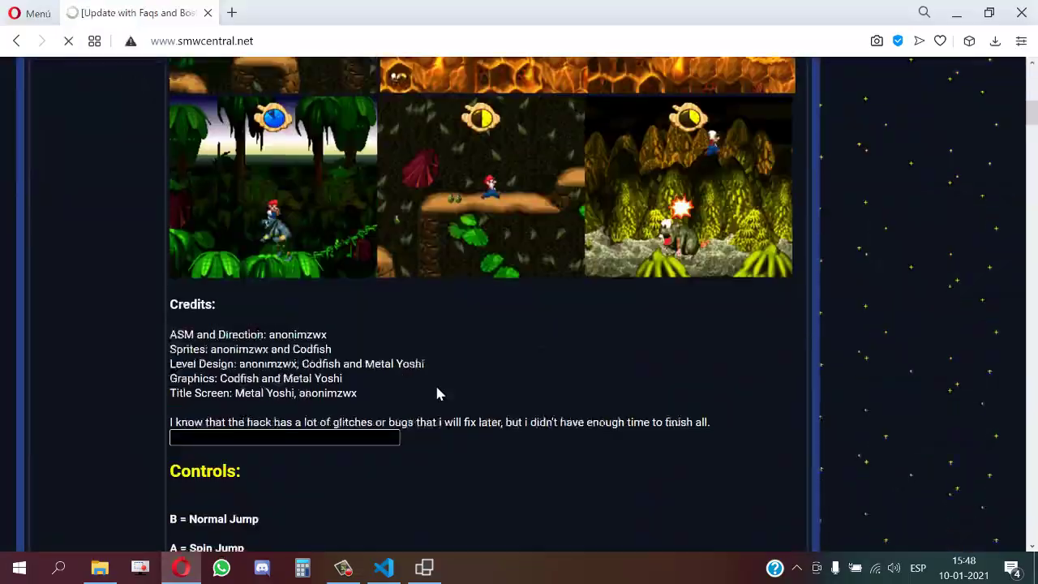
scroll(433, 373, "down", 20)
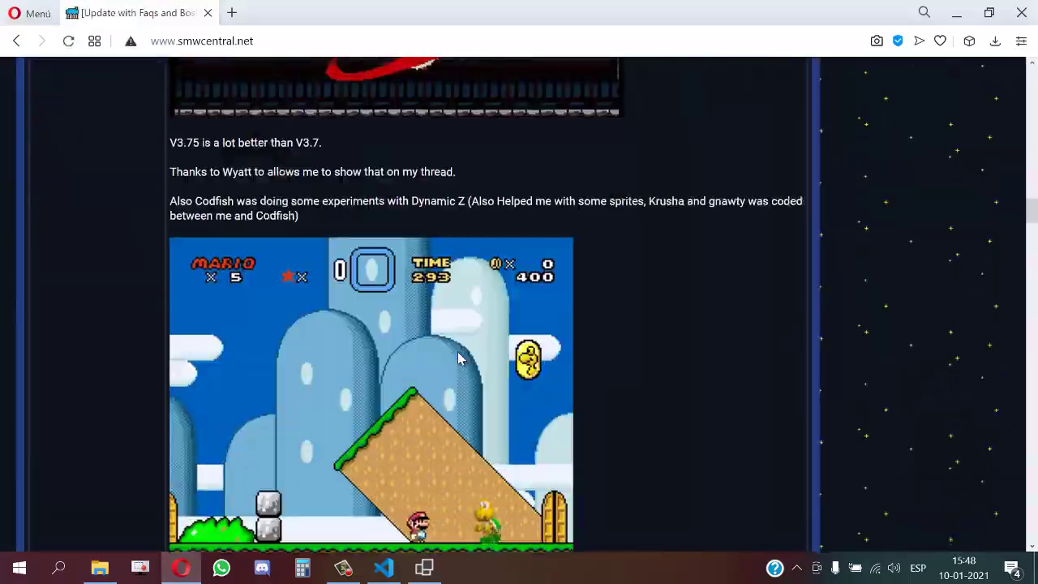
scroll(458, 367, "down", 10)
scroll(458, 369, "up", 5)
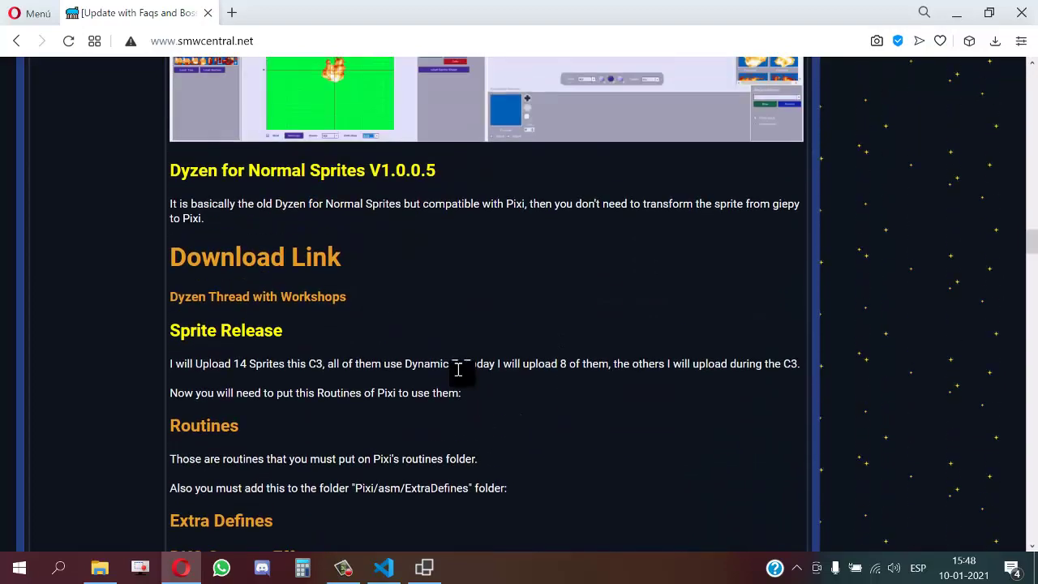
scroll(401, 338, "down", 2)
scroll(403, 347, "up", 15)
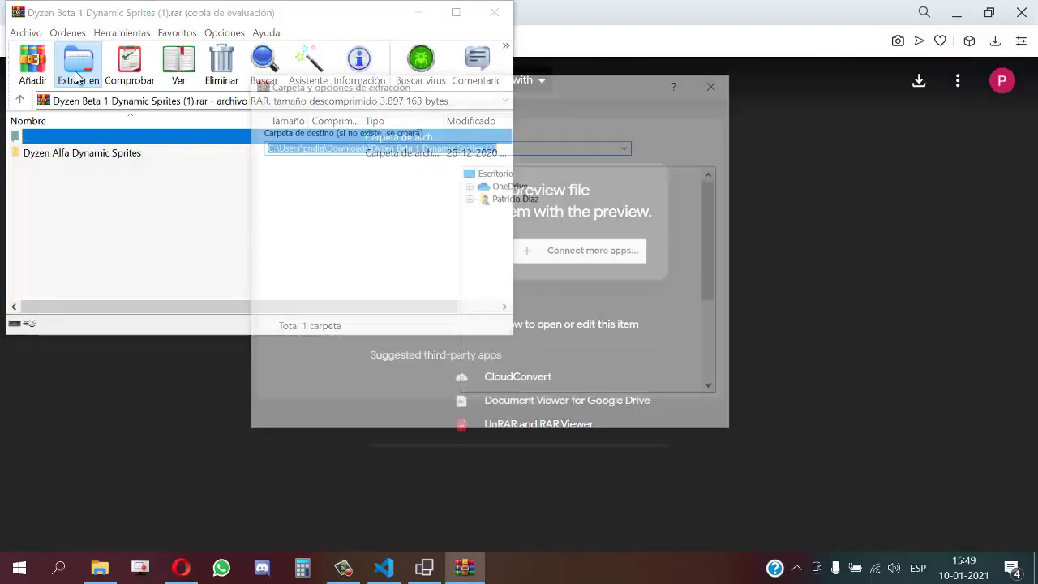
left_click(80, 67)
Step: Extract the Dyzen archive with WinRAR to the Desktop and close WinRAR
left_click(583, 262)
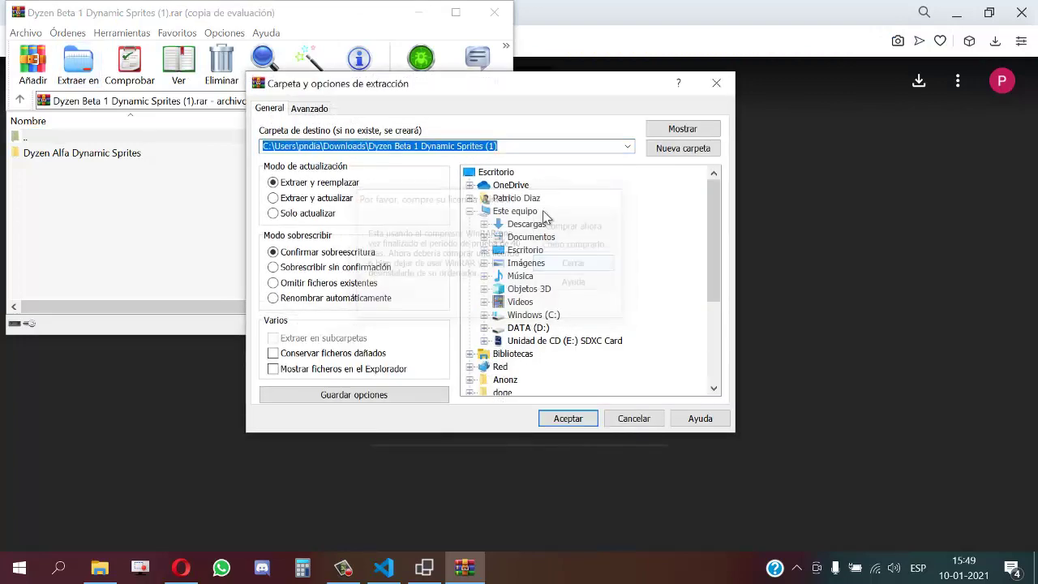
left_click(494, 174)
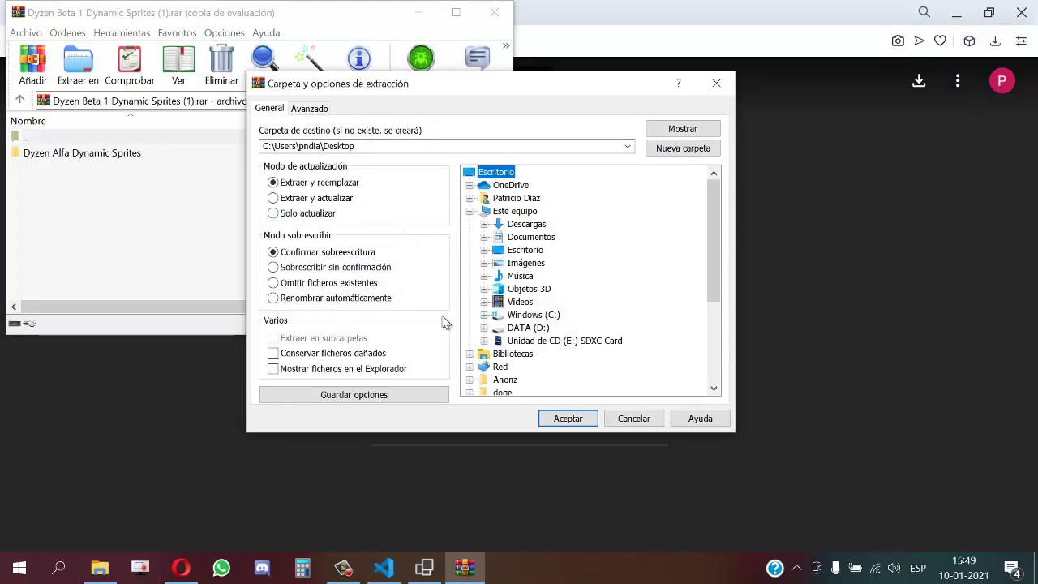
left_click(568, 418)
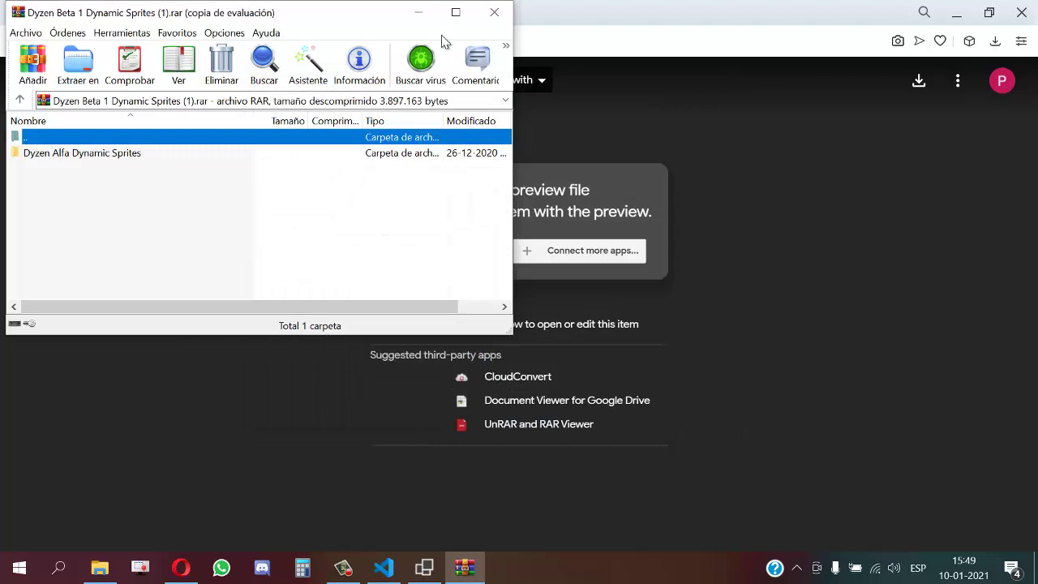
left_click(493, 12)
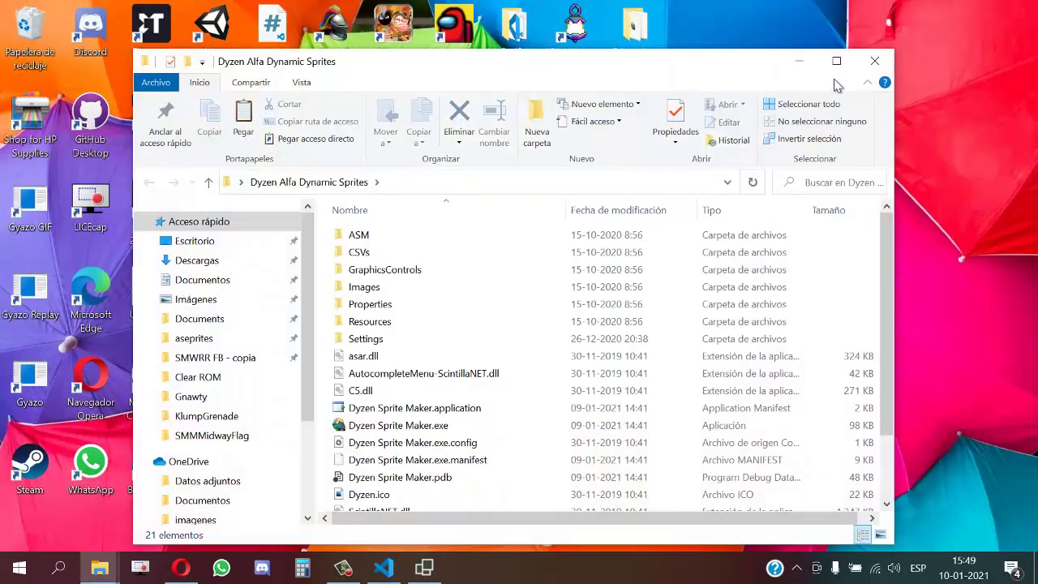
Step: Maximize the Dyzen folder window and look through its aseprites folder
left_click(836, 61)
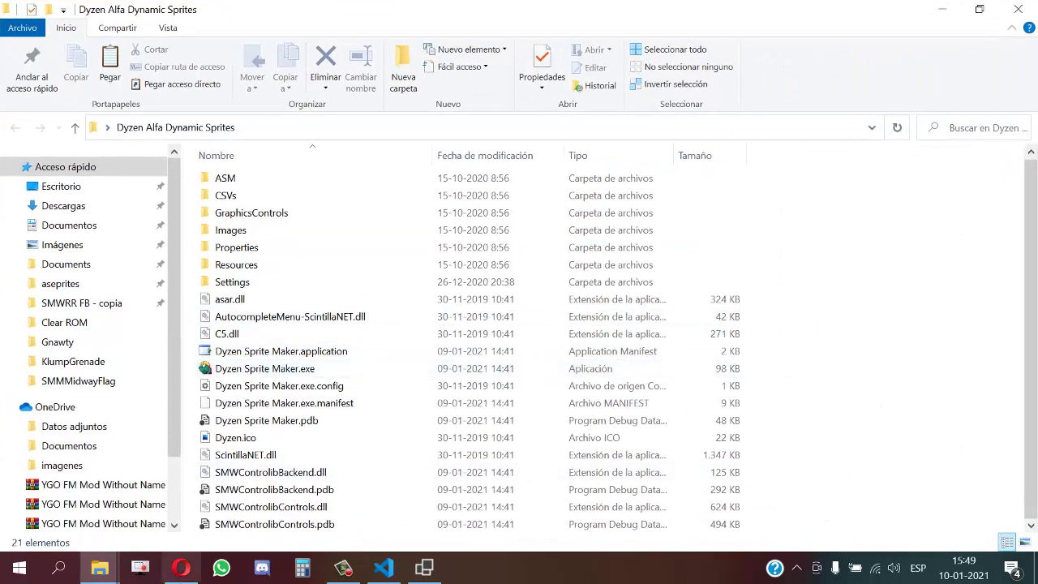
mouse_move(99, 568)
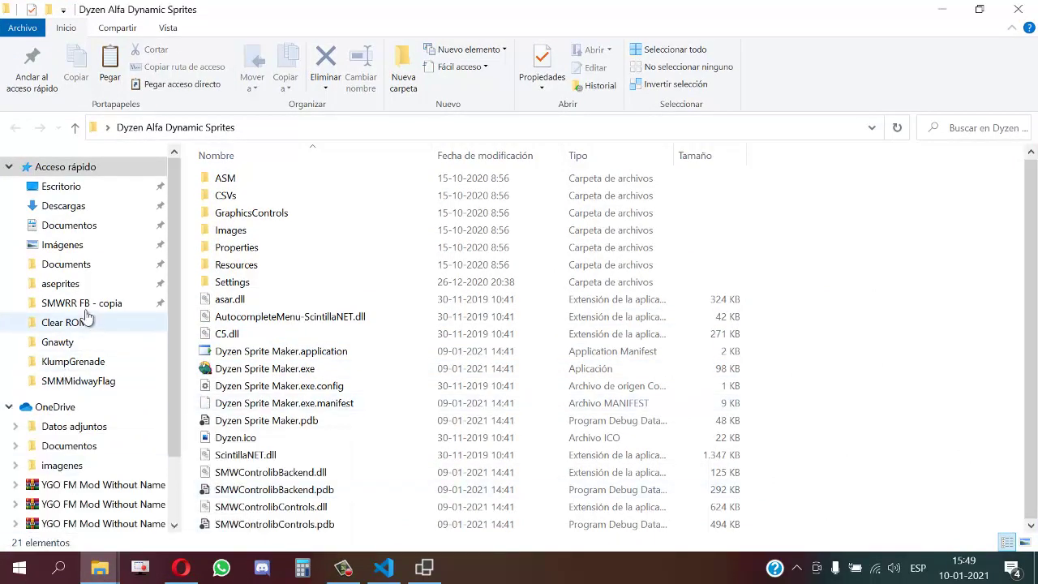
left_click(61, 284)
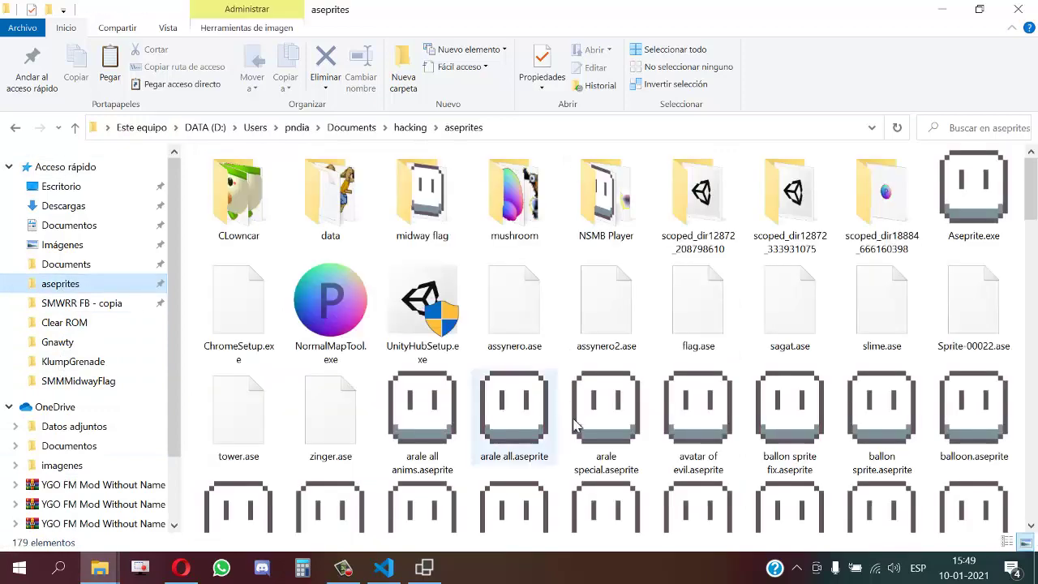
scroll(579, 405, "down", 10)
scroll(747, 385, "up", 8)
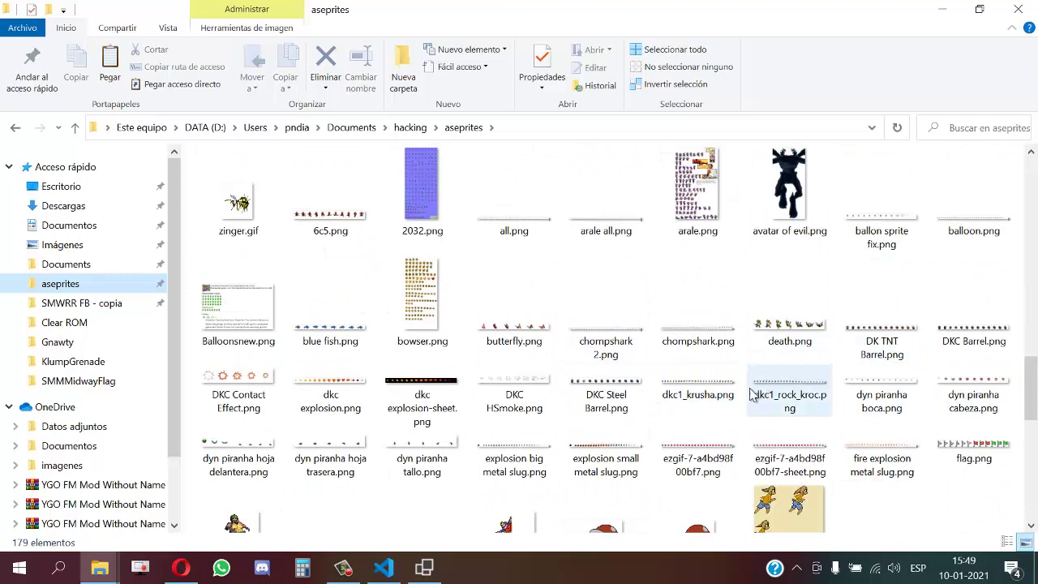
scroll(929, 415, "down", 3)
scroll(929, 415, "down", 3)
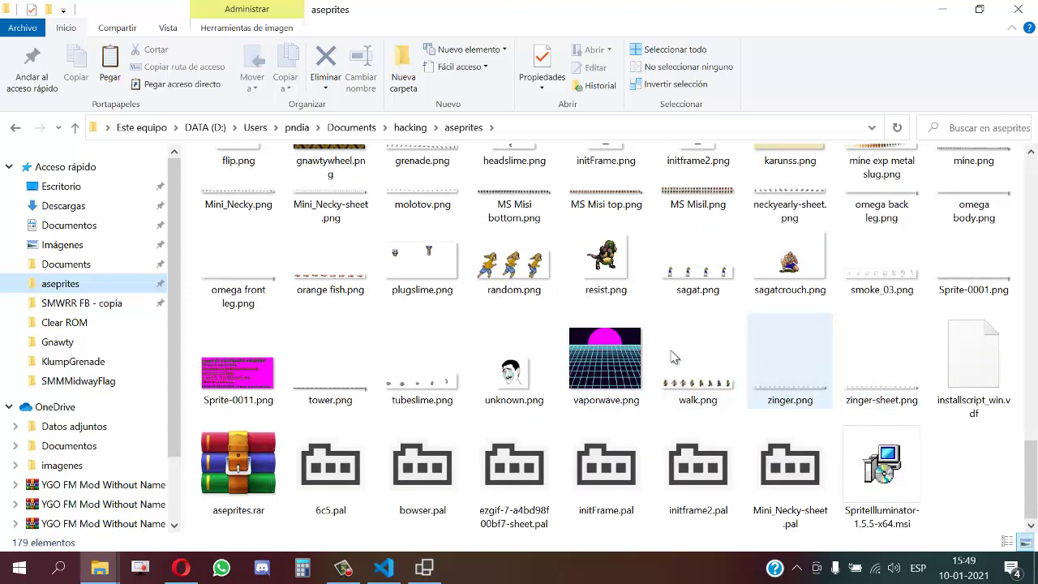
Step: Launch Dyzen Sprite Maker.exe from the desktop folder and create a new Dynamic Sprite project
key("super+d")
double_click(636, 37)
left_click(856, 12)
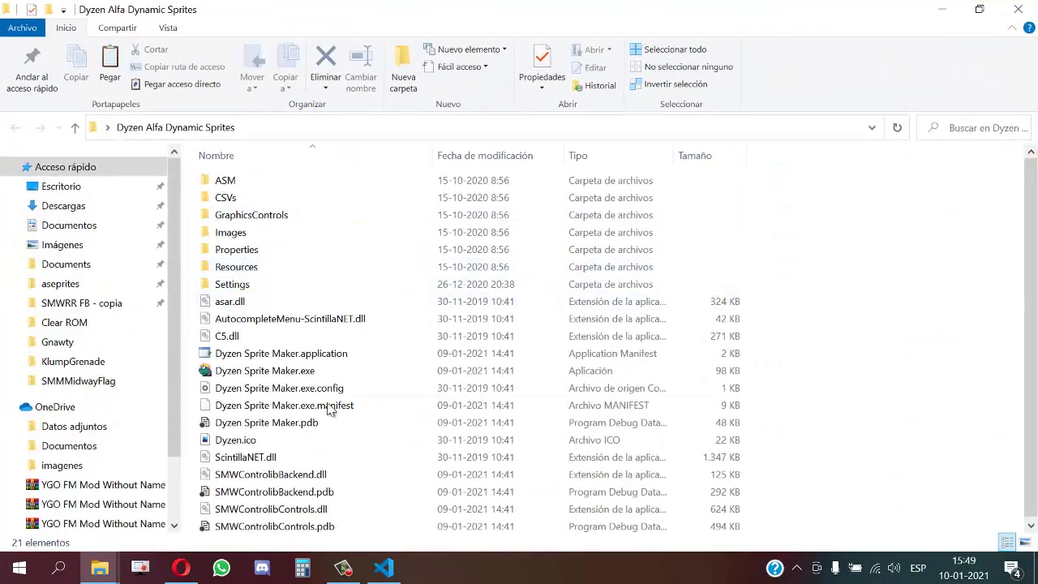
double_click(261, 373)
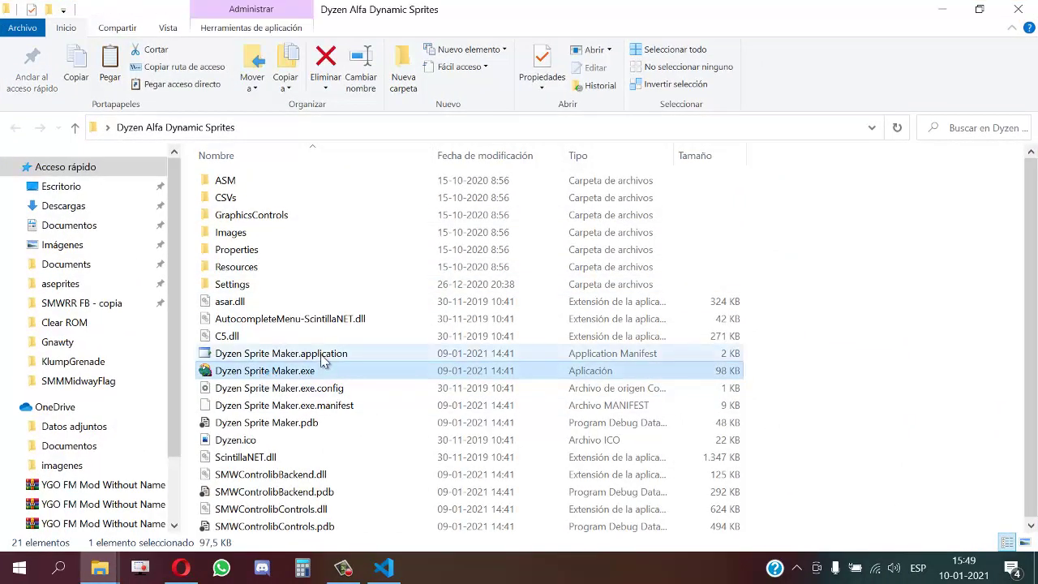
left_click(482, 252)
left_click(538, 397)
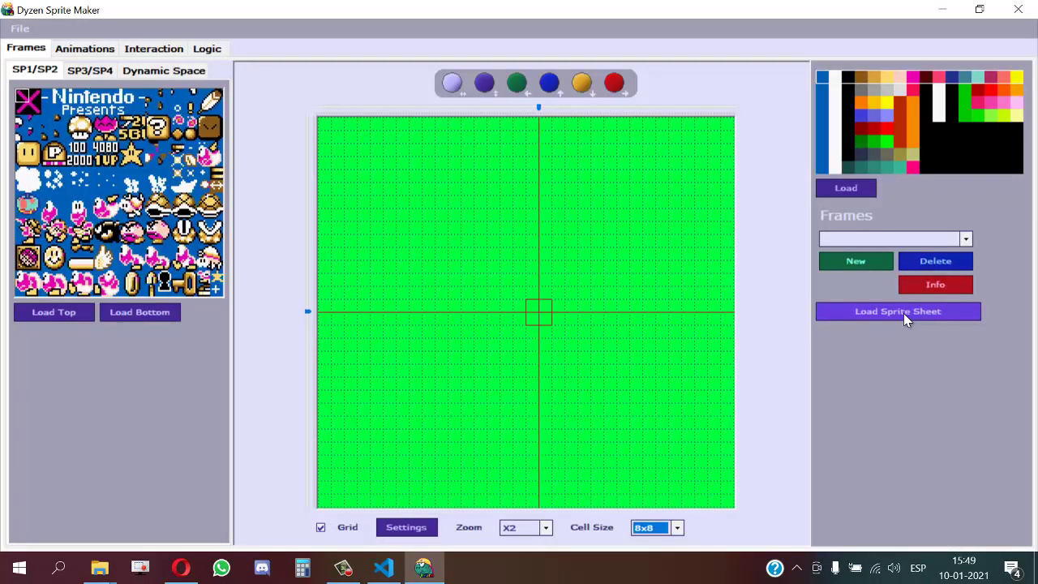
Step: Open the sprite sheet import settings and set the frame size to 80 by 80
left_click(903, 313)
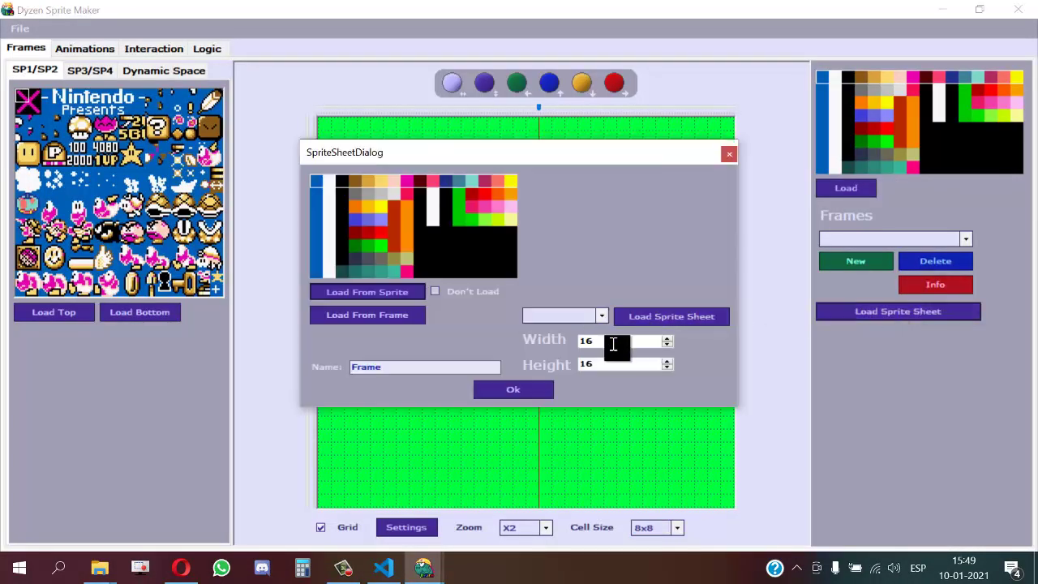
double_click(595, 340)
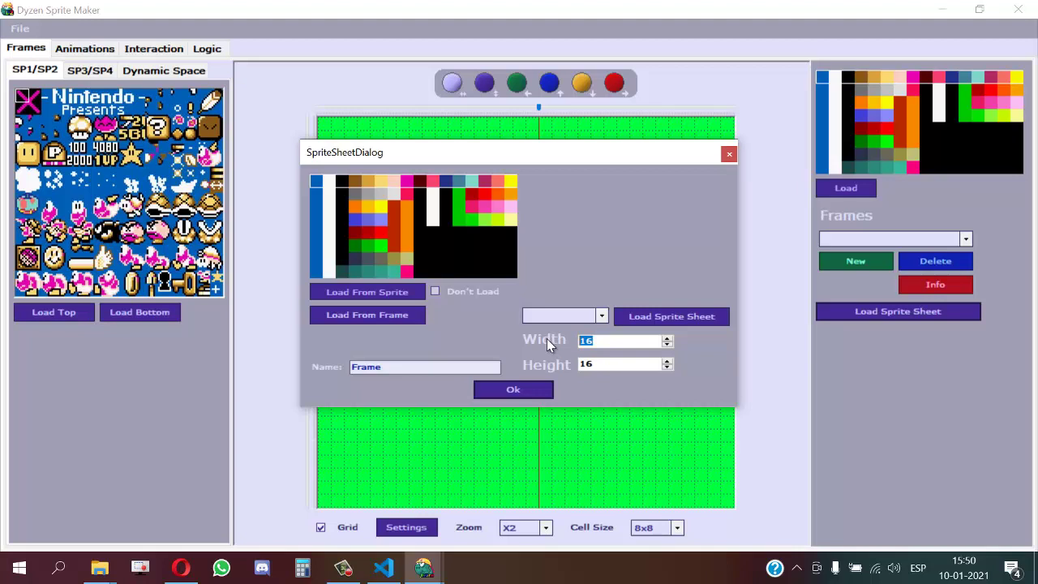
type("80")
key("Tab")
type("48")
Step: Load fire explosion metal slug.png, take its palette from the sprite, and confirm the import
left_click(637, 315)
scroll(609, 349, "down", 10)
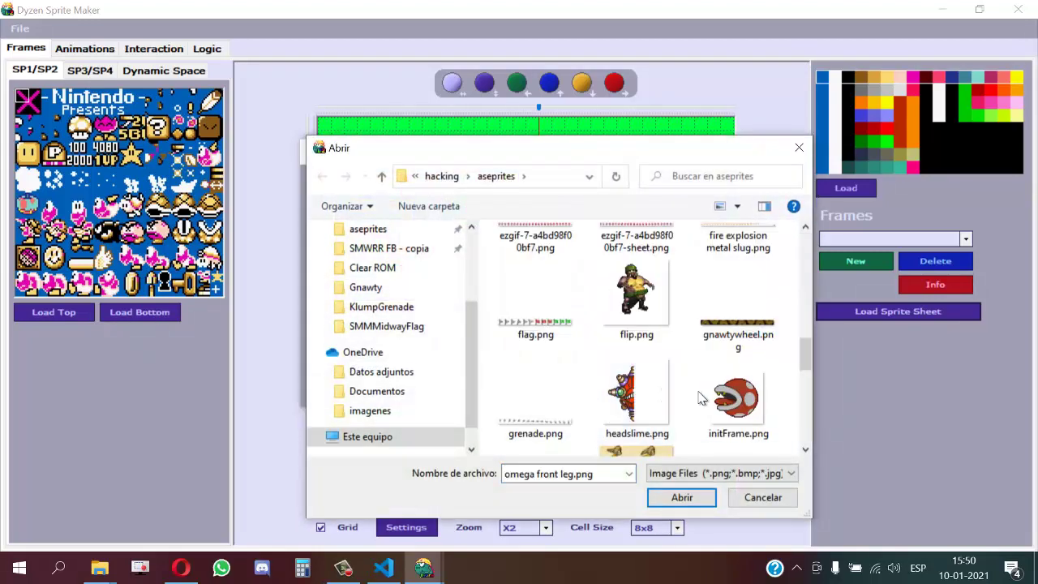
double_click(731, 243)
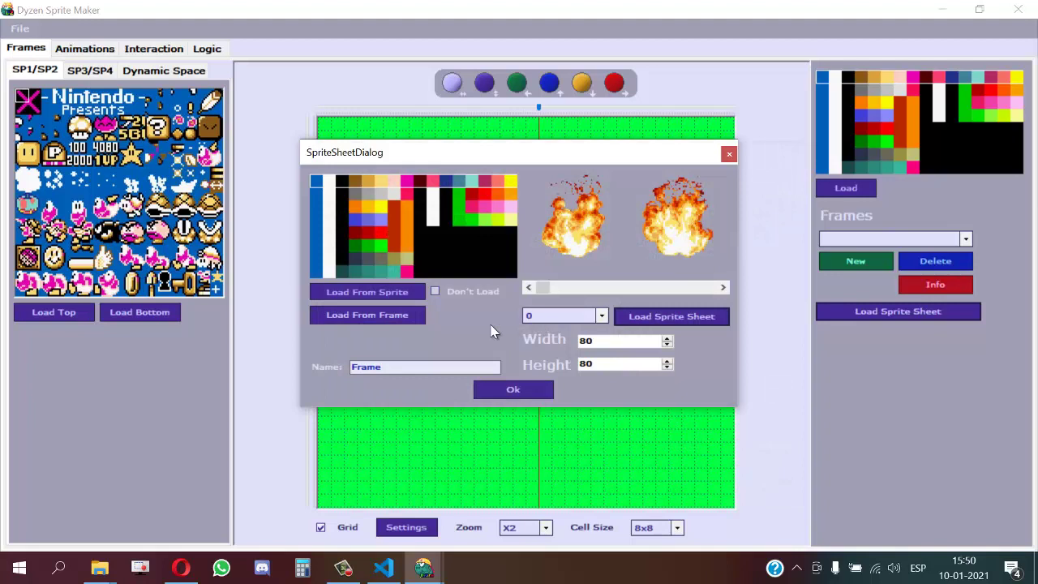
left_click(376, 231)
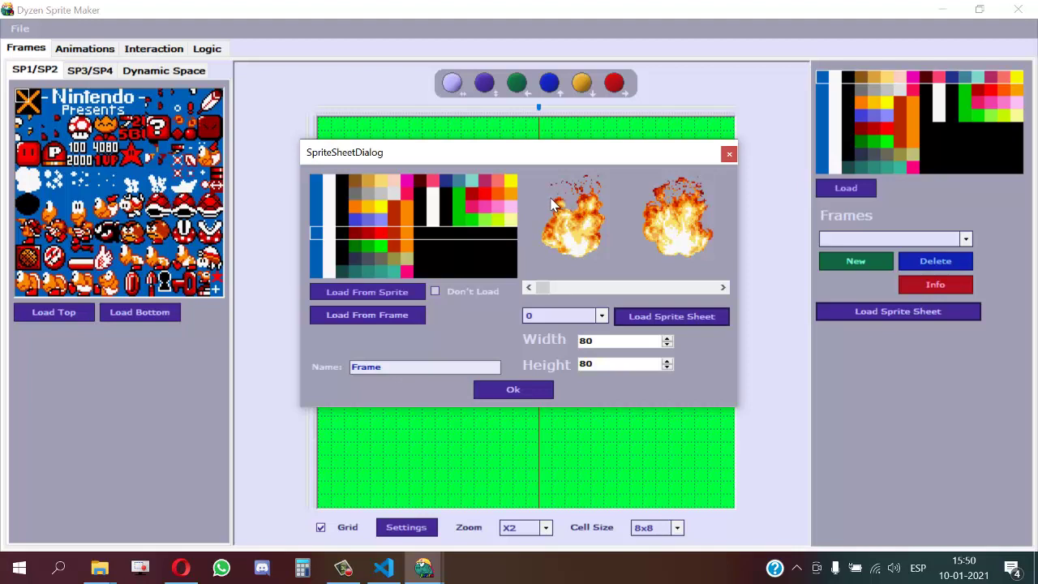
left_click(369, 294)
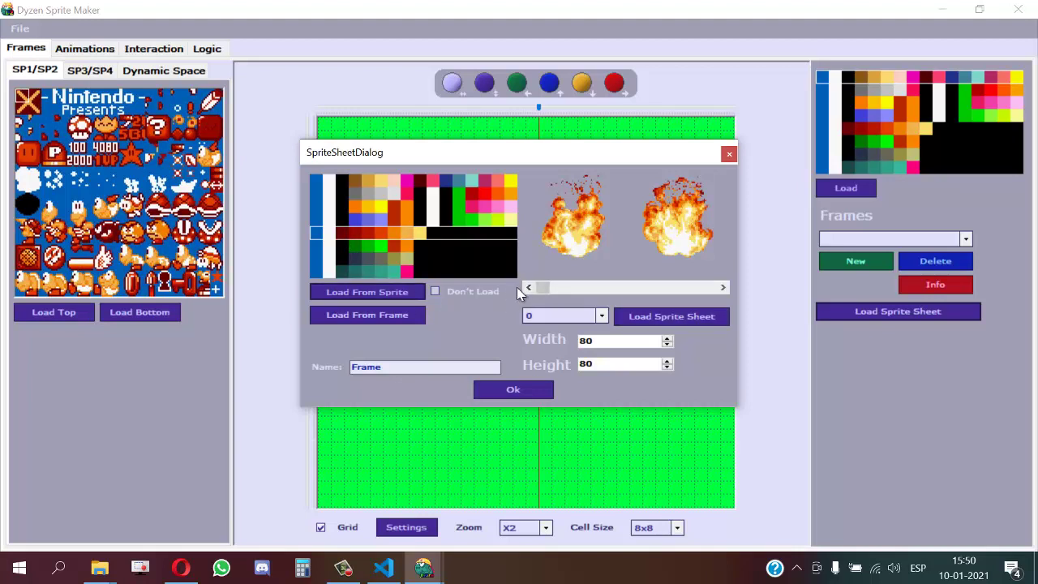
left_click(508, 394)
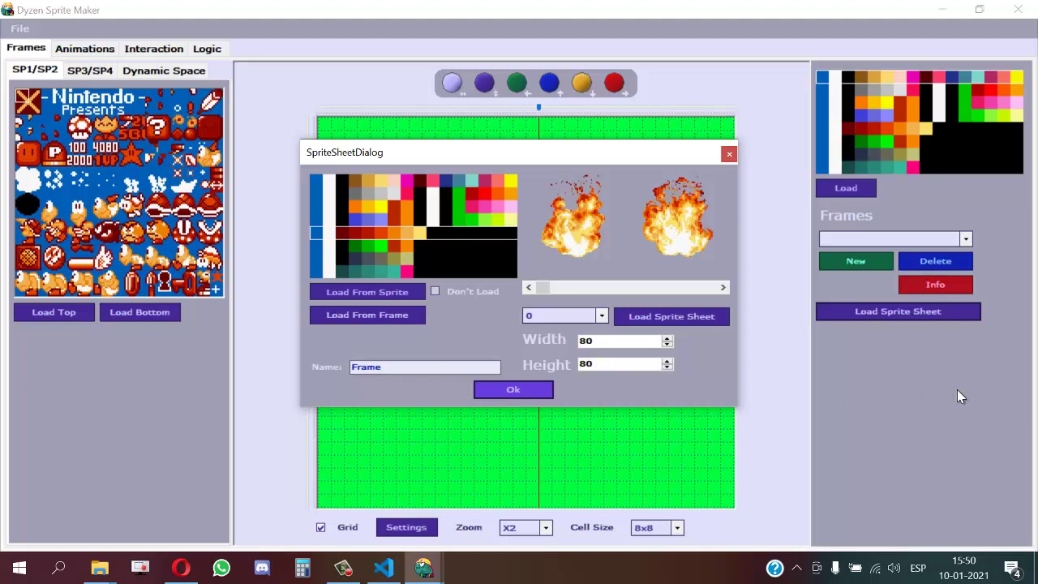
left_click(513, 389)
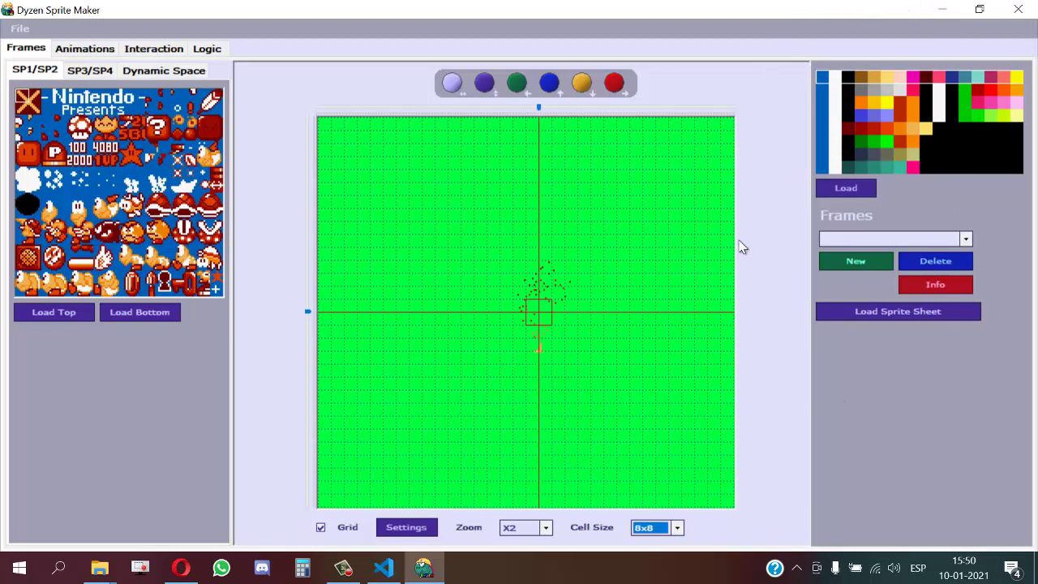
Step: Show Frame0 and scroll through the imported fire explosion frames
left_click(876, 241)
left_click(865, 251)
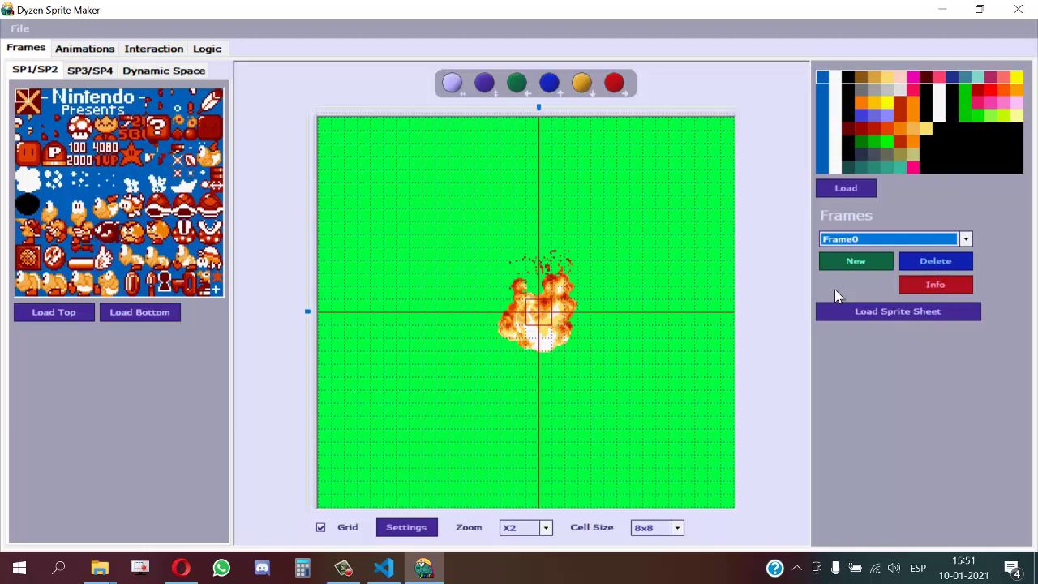
key("Tab")
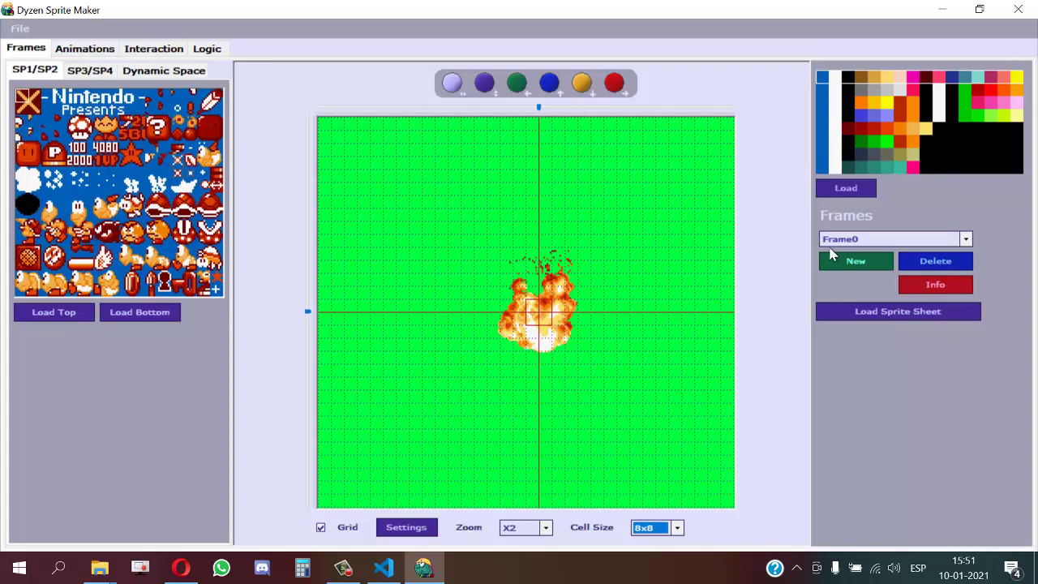
scroll(856, 238, "down", 14)
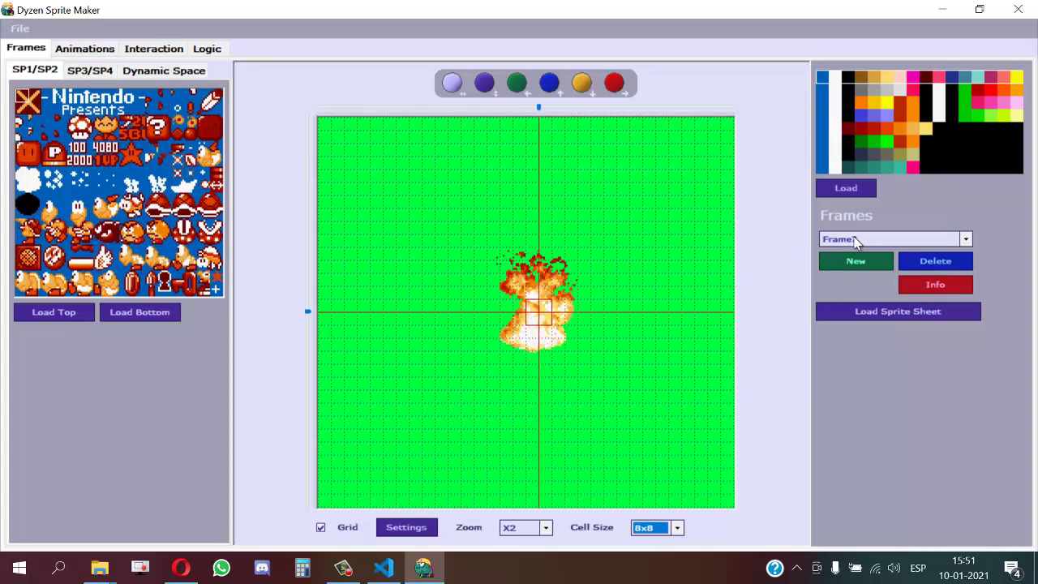
scroll(850, 238, "down", 6)
scroll(843, 238, "up", 14)
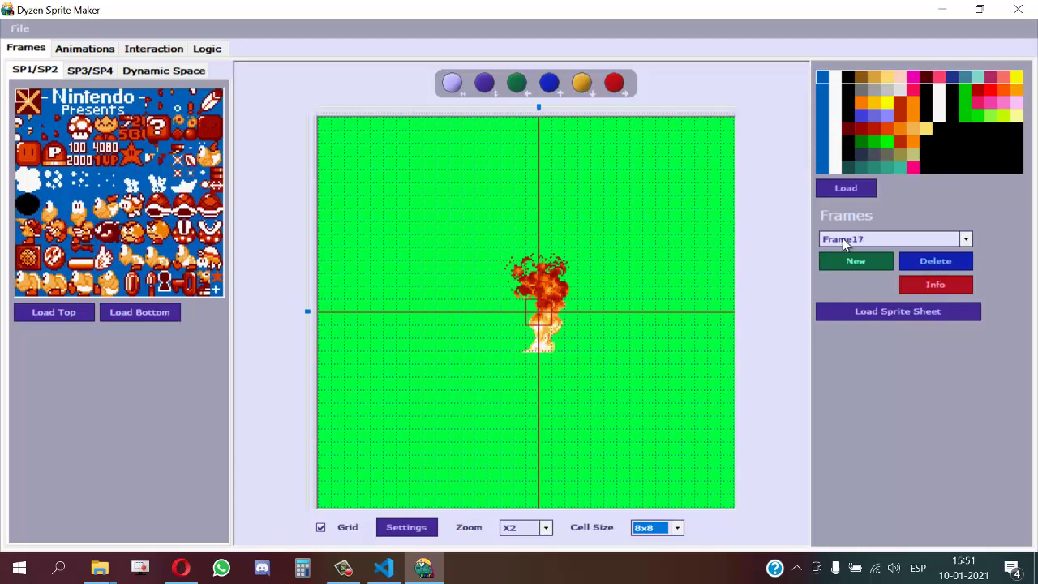
Step: Display the Dynamic Space tile layout with Frame0 selected and scroll through it
left_click(185, 73)
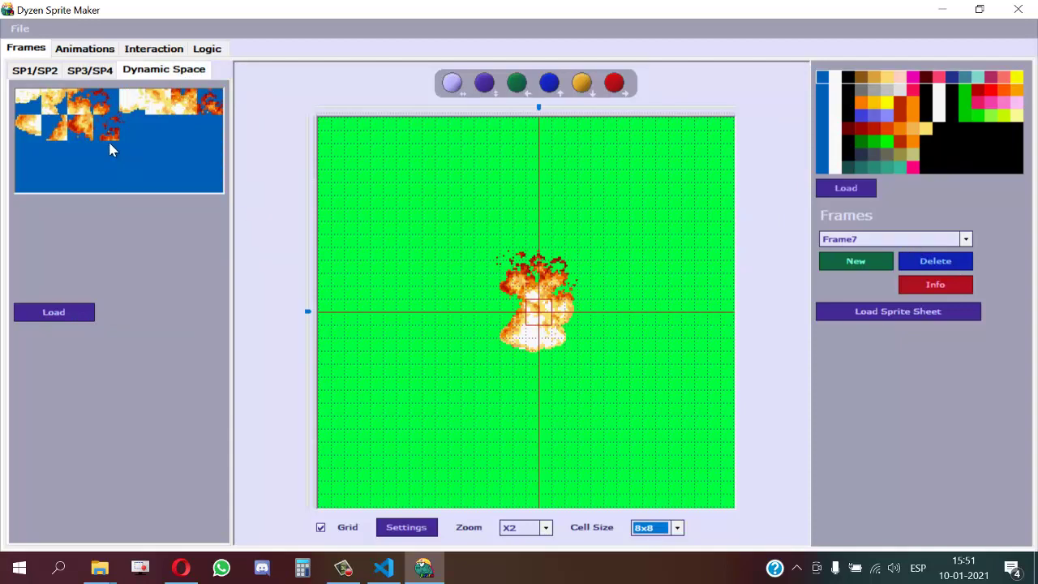
left_click(890, 241)
left_click(860, 253)
left_click(173, 130)
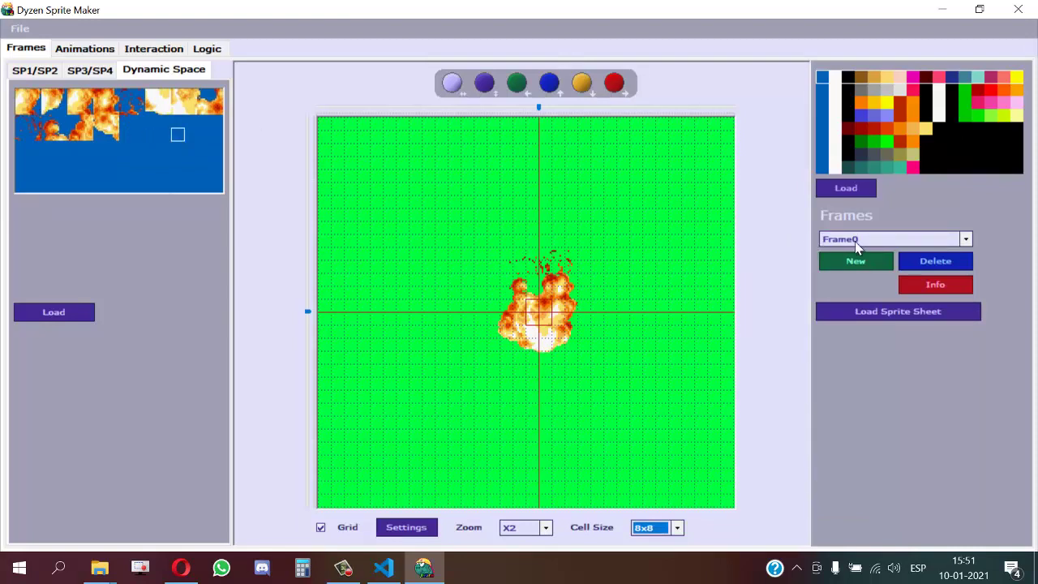
scroll(857, 241, "down", 10)
scroll(860, 243, "down", 16)
scroll(858, 241, "up", 18)
scroll(856, 242, "up", 8)
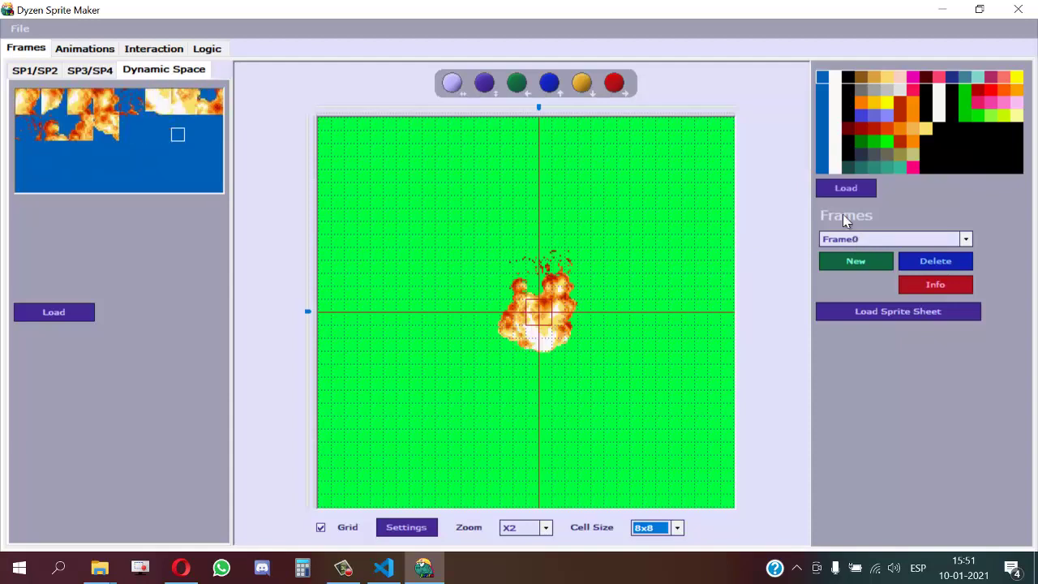
Step: In the Animations tab, create a new animation named 'idle'
left_click(87, 50)
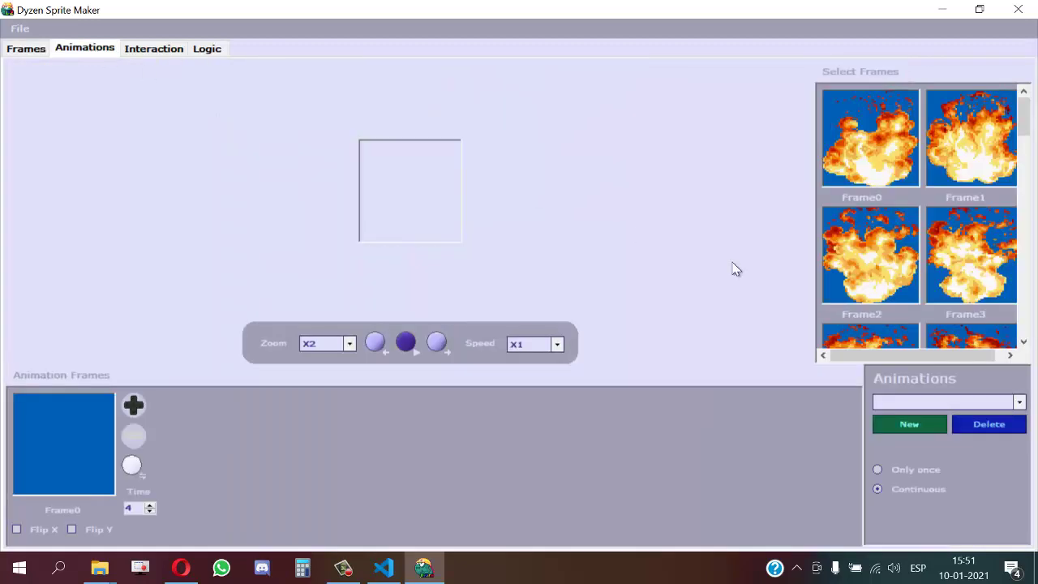
scroll(898, 240, "down", 10)
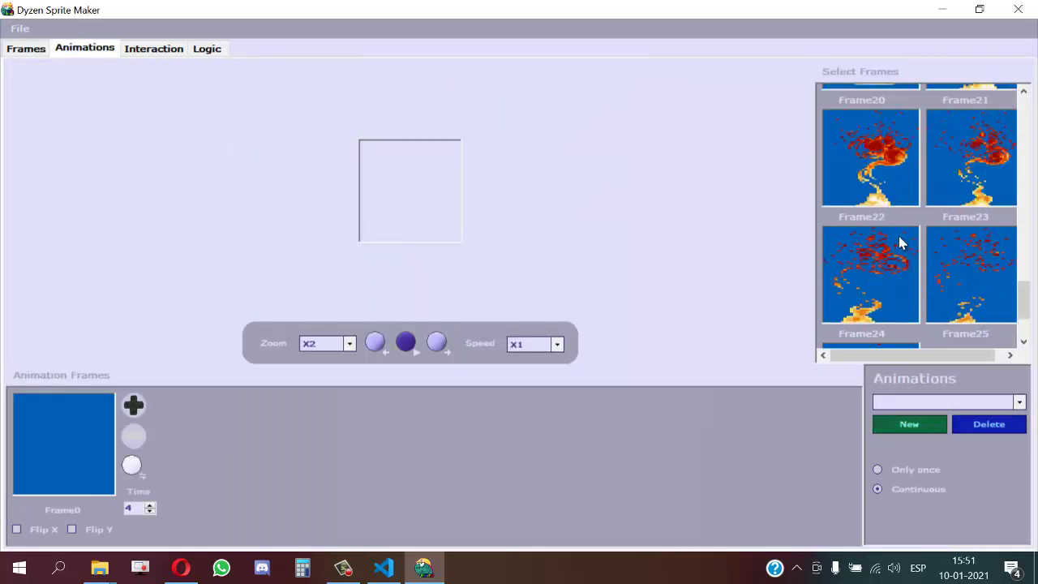
scroll(898, 240, "up", 10)
scroll(898, 242, "down", 8)
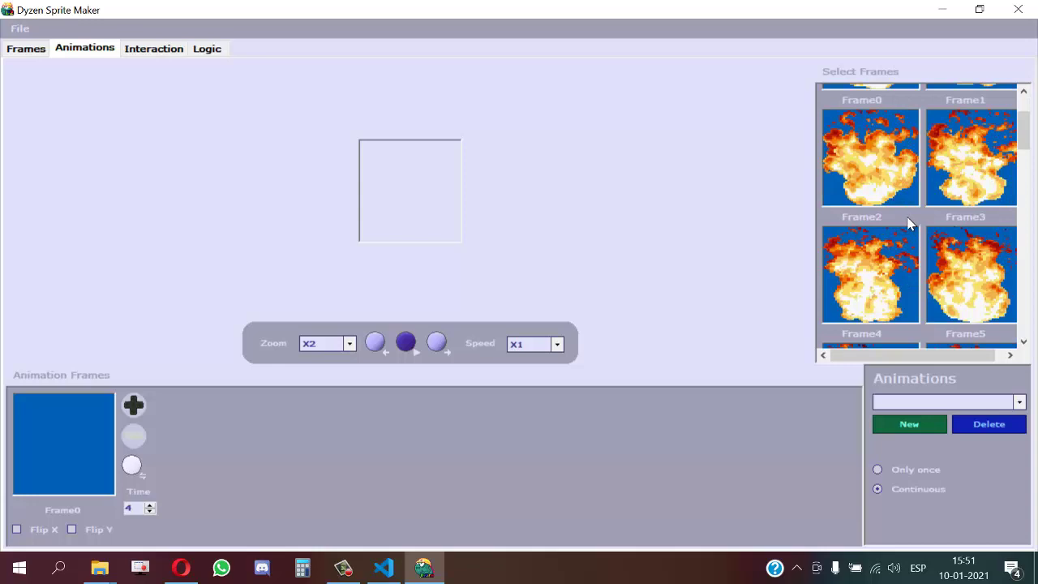
scroll(909, 225, "up", 4)
scroll(908, 226, "down", 4)
scroll(901, 260, "up", 8)
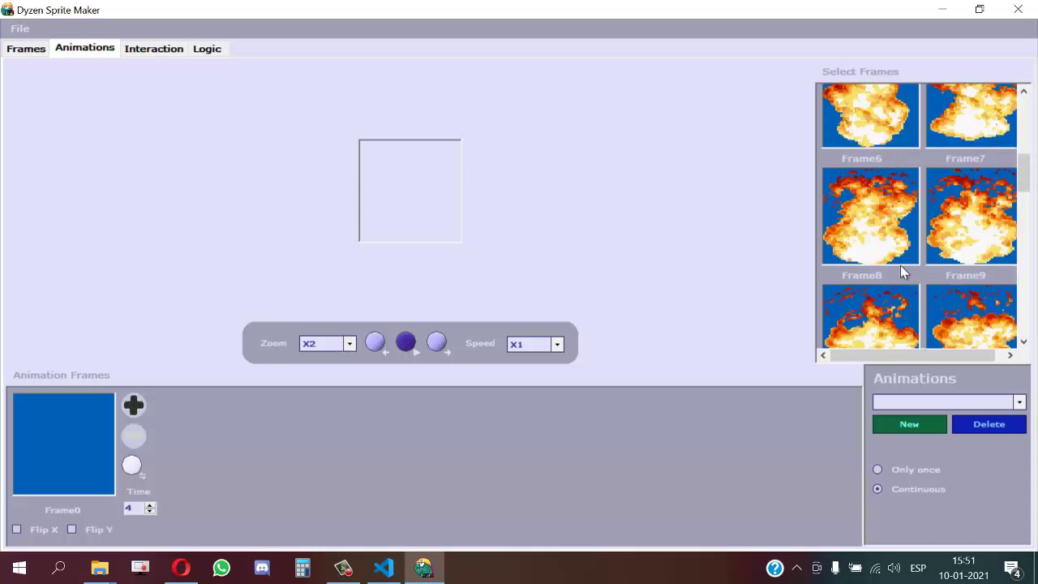
left_click(916, 425)
type("Fire")
key("BackSpace")
key("BackSpace")
key("BackSpace")
key("BackSpace")
type("idle")
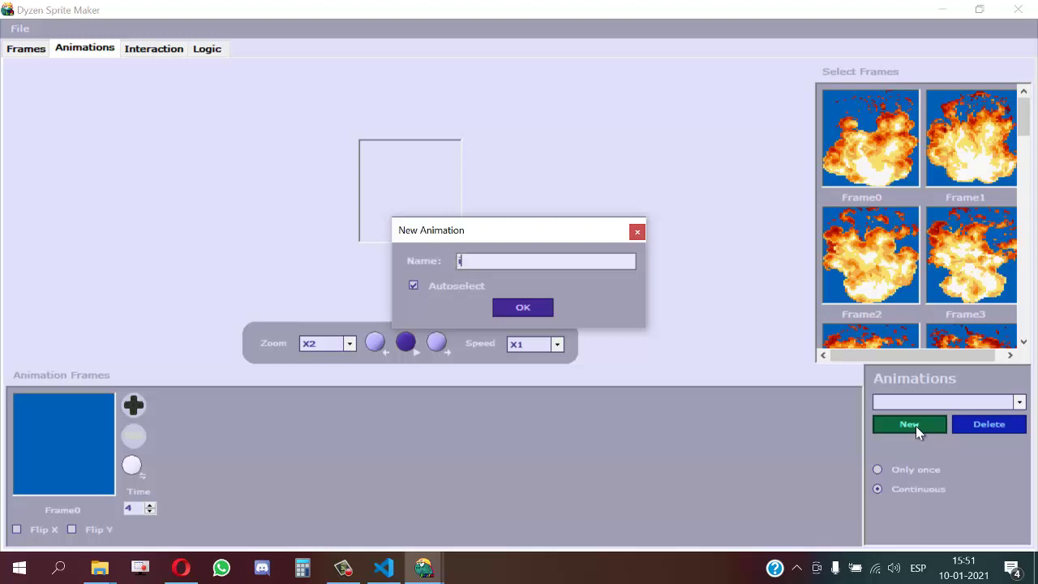
left_click(523, 306)
Step: Add the fire frames, starting with Frame0 and Frame1, to the idle animation's frame list
scroll(920, 229, "down", 3)
scroll(936, 244, "up", 3)
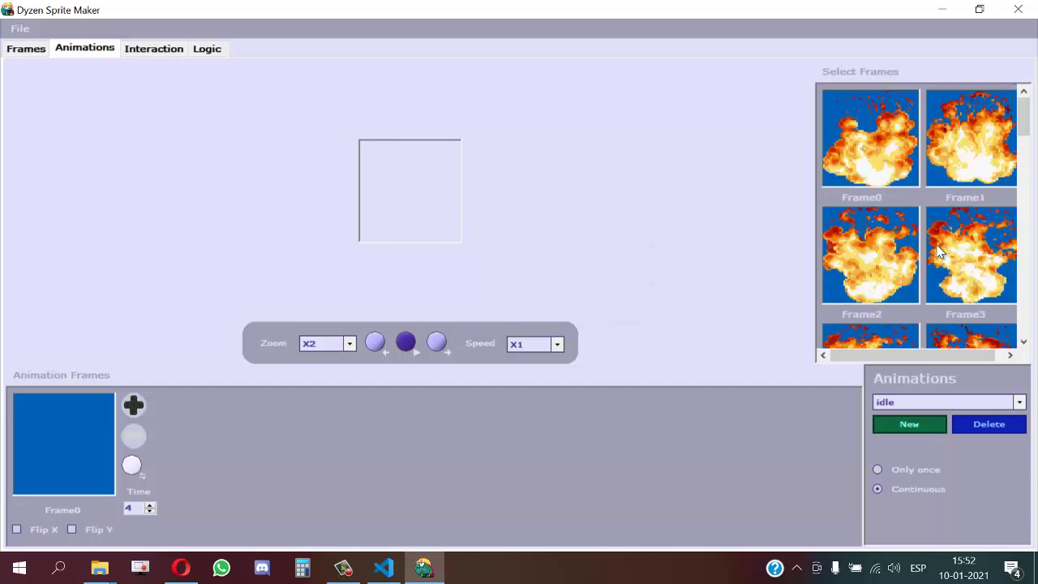
left_click(873, 129)
left_click(995, 146)
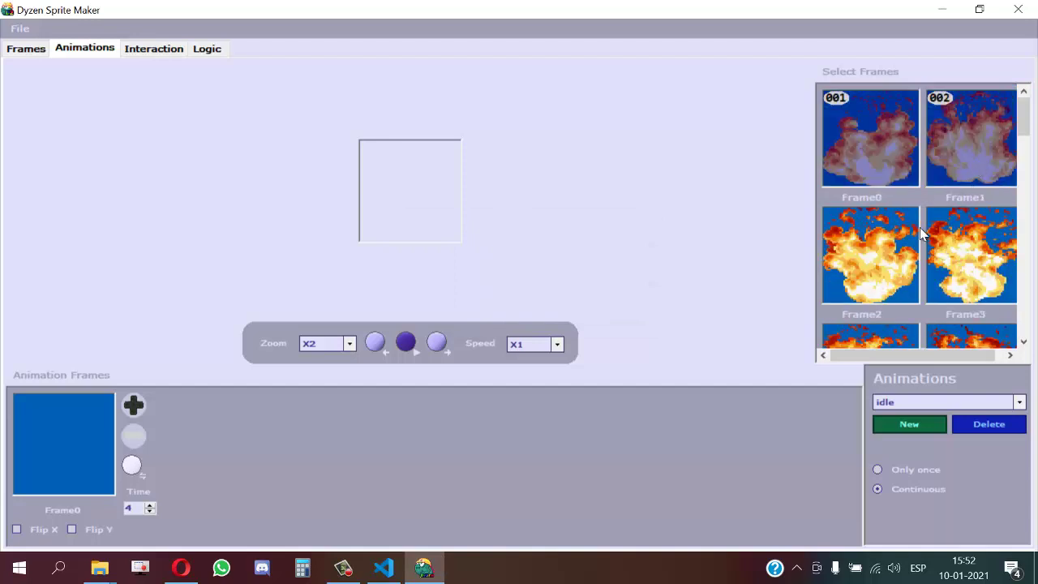